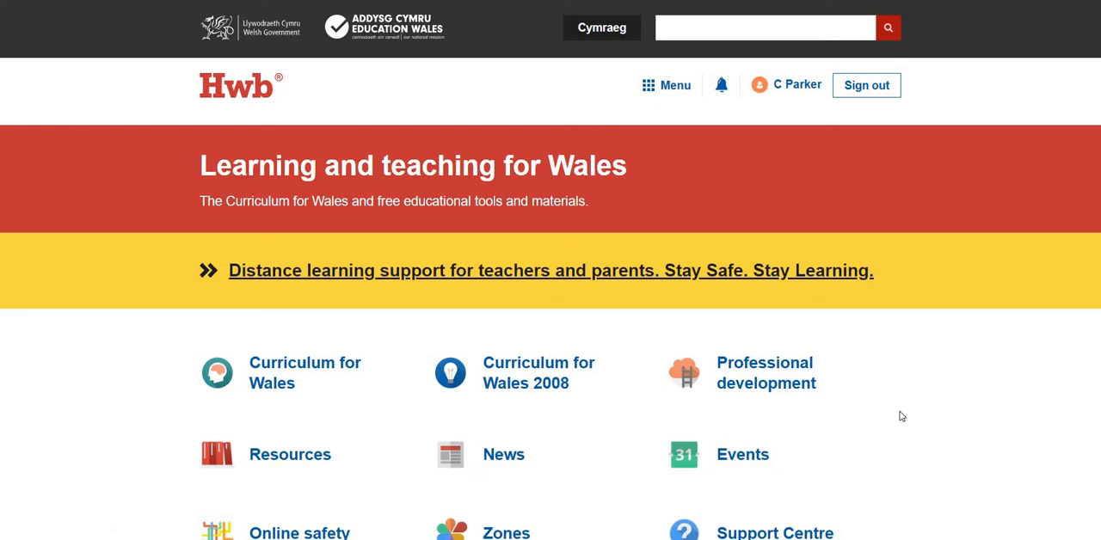
- Launch Adobe Spark from the Hwb site and start a new Collage graphic project
left_click(670, 87)
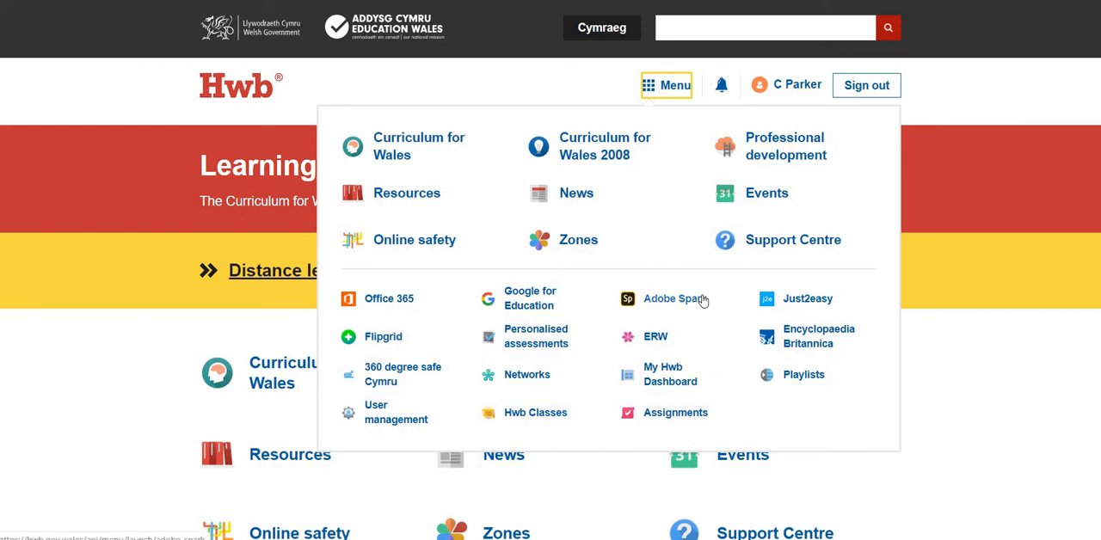
left_click(674, 298)
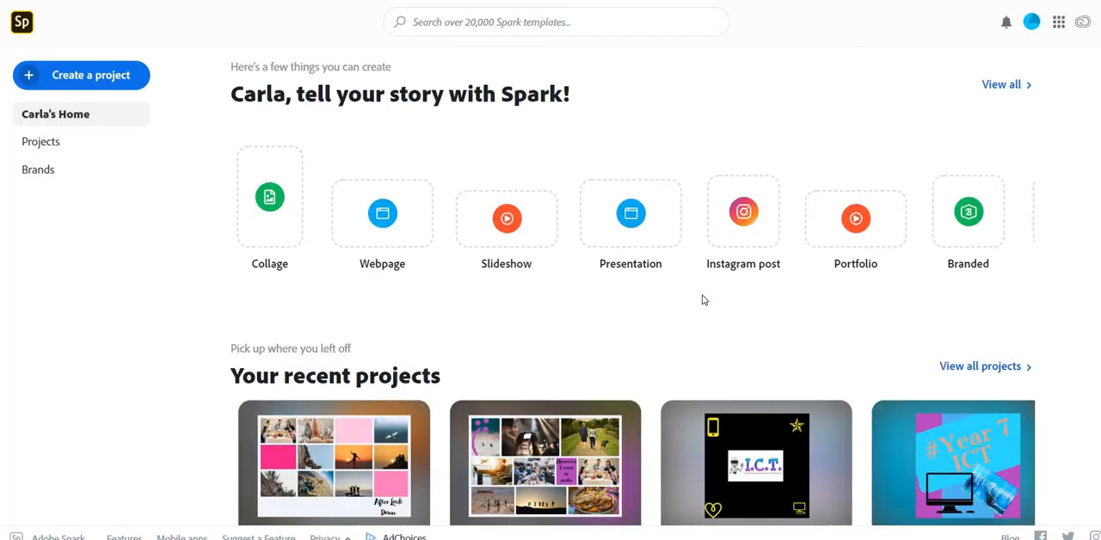
left_click(272, 194)
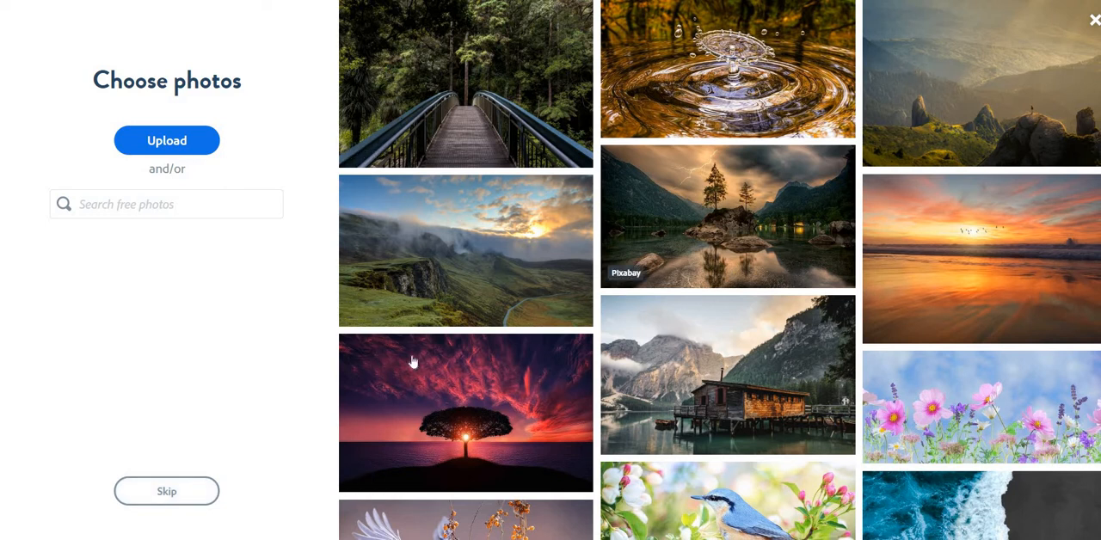
- Skip choosing photos and create the collage canvas in the 3:2 Landscape size
left_click(180, 504)
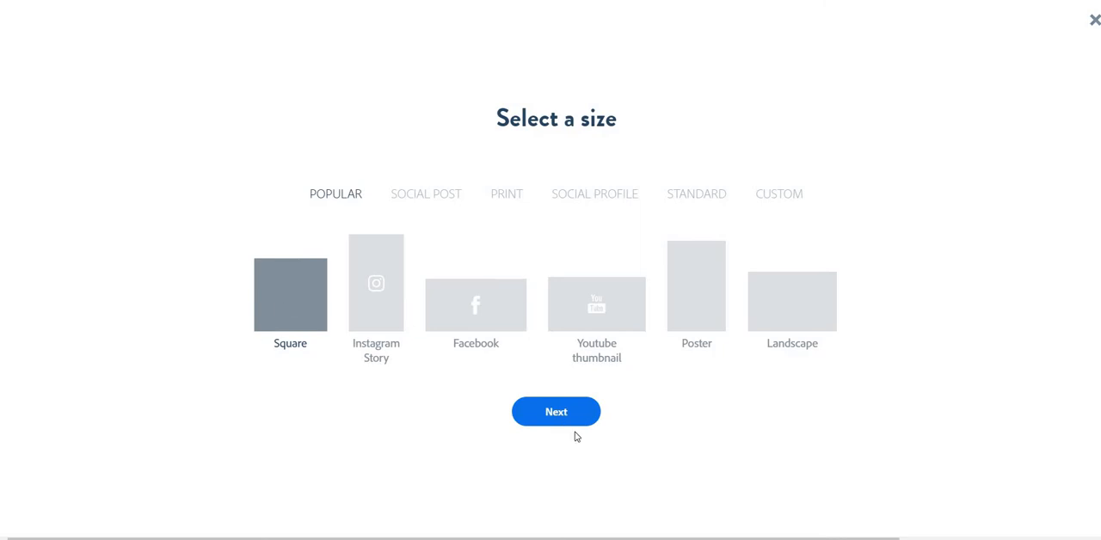
left_click(809, 342)
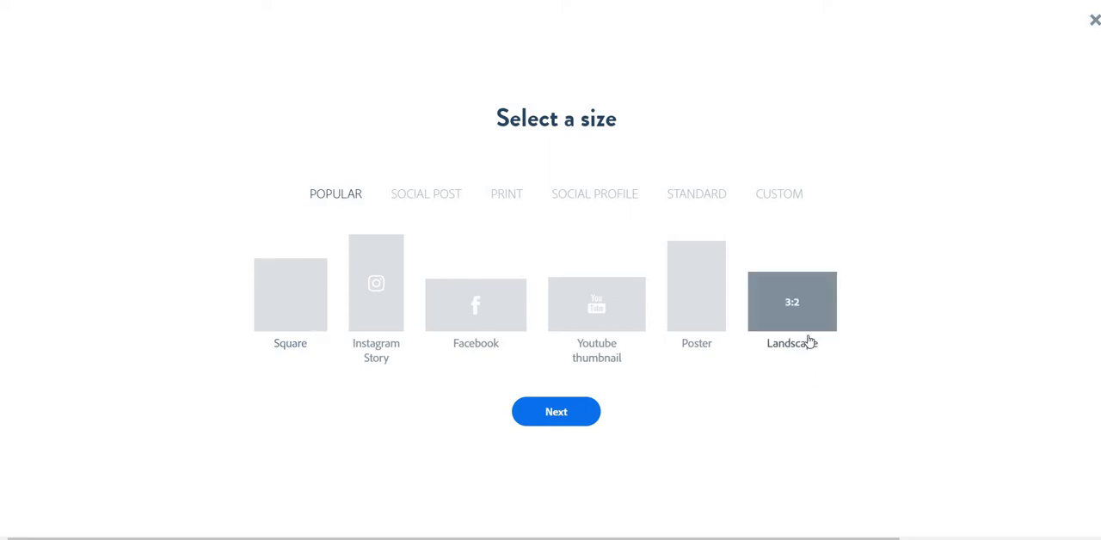
left_click(567, 423)
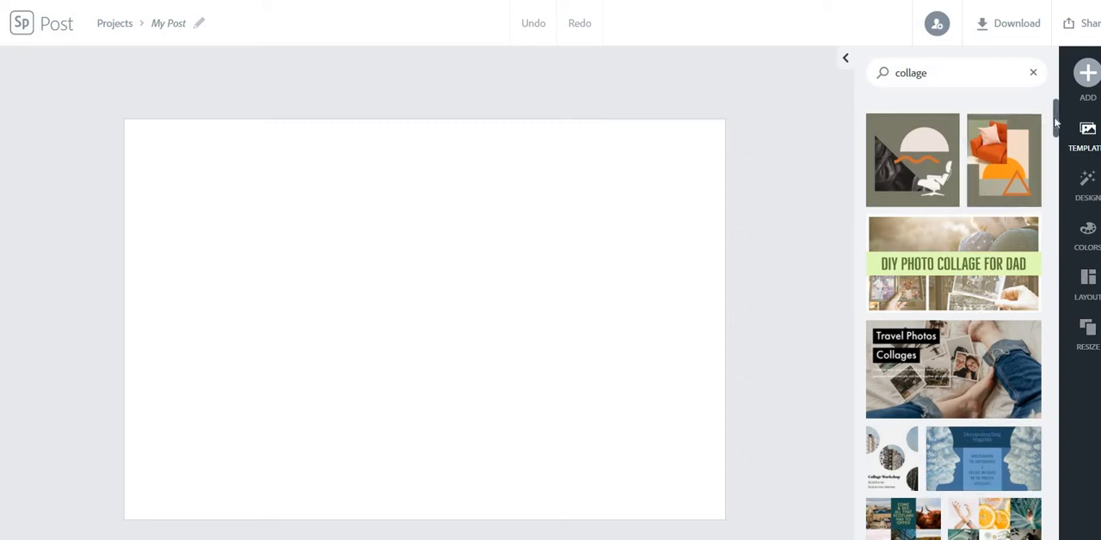
- Create the project from the black-and-white "Memories from the groom" collage template with five photos
left_click_drag(1055, 123, 1089, 395)
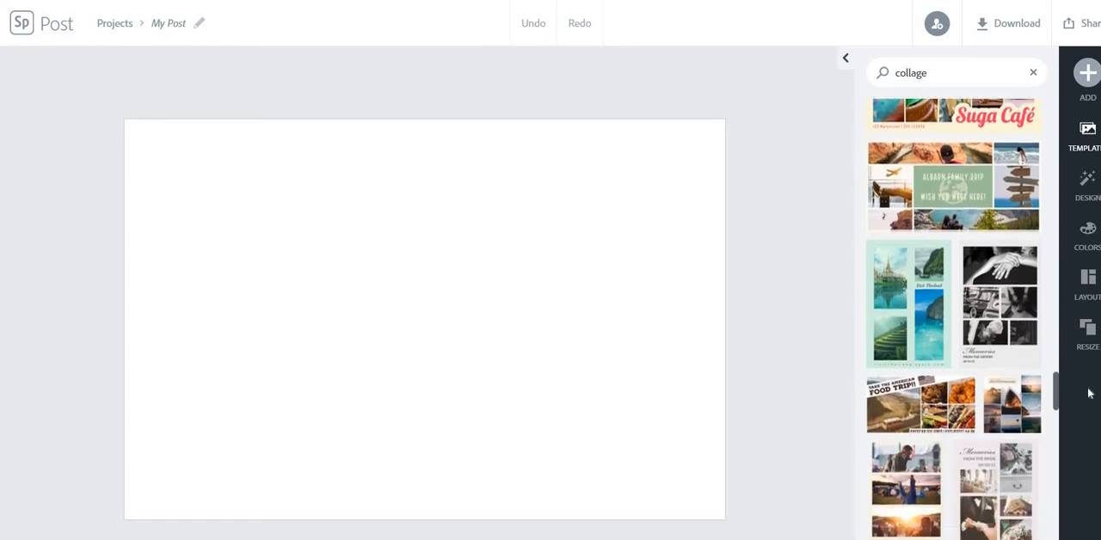
left_click(1005, 296)
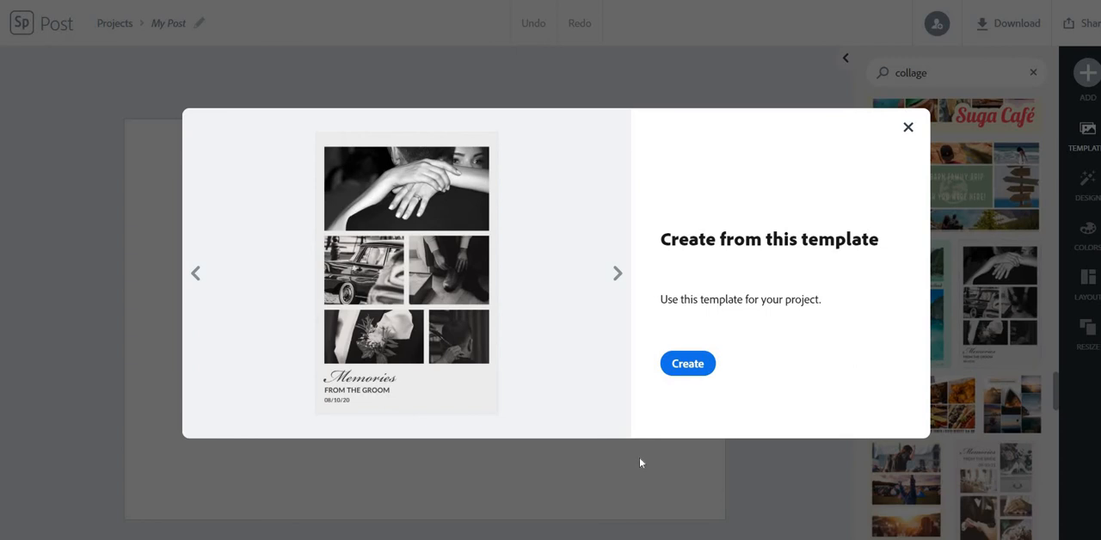
left_click(688, 364)
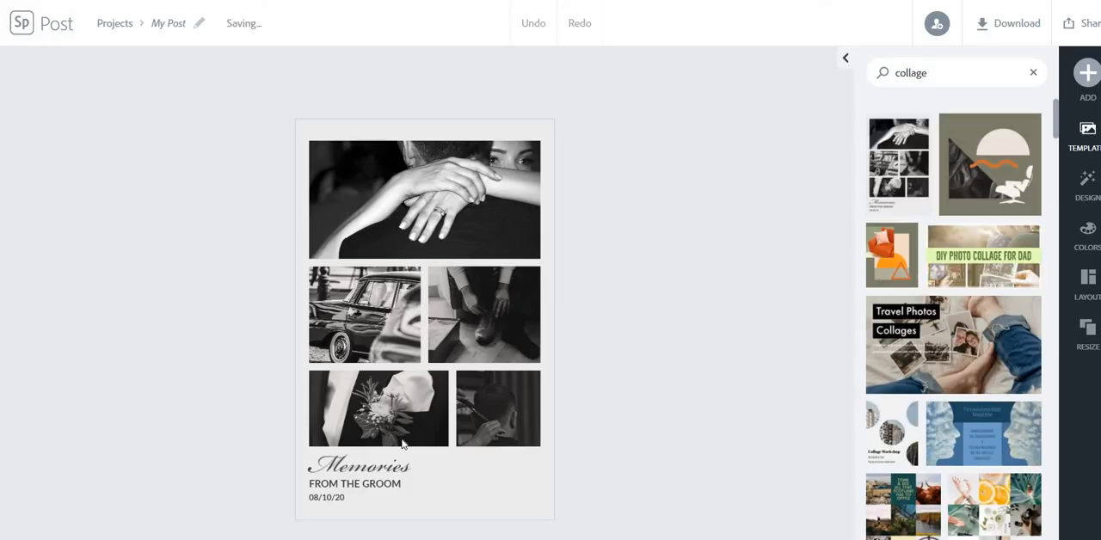
- Delete the date and the "FROM THE GROOM" line beneath the "Memories" title
left_click(383, 467)
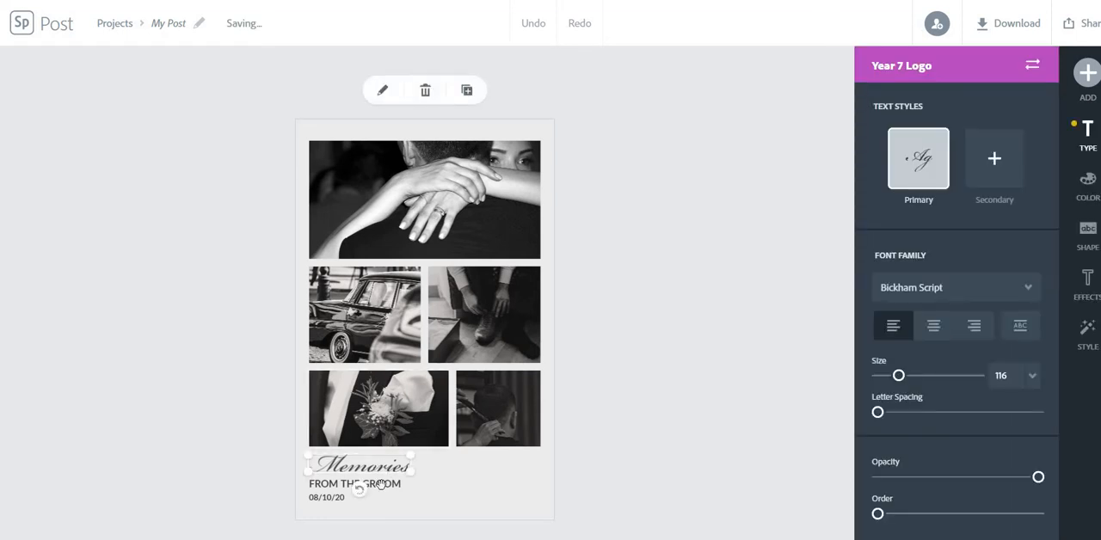
left_click(340, 499)
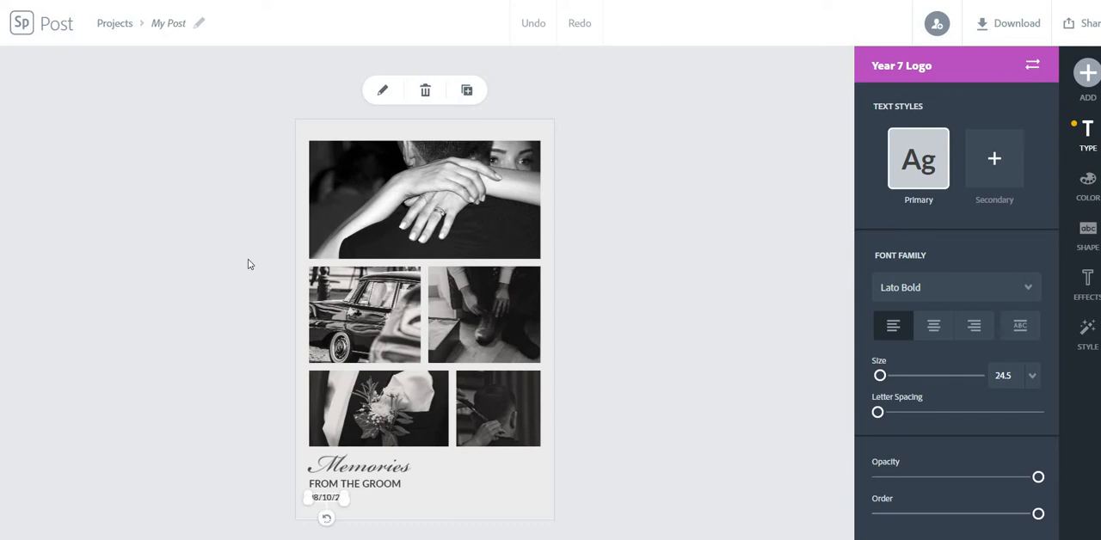
left_click(425, 90)
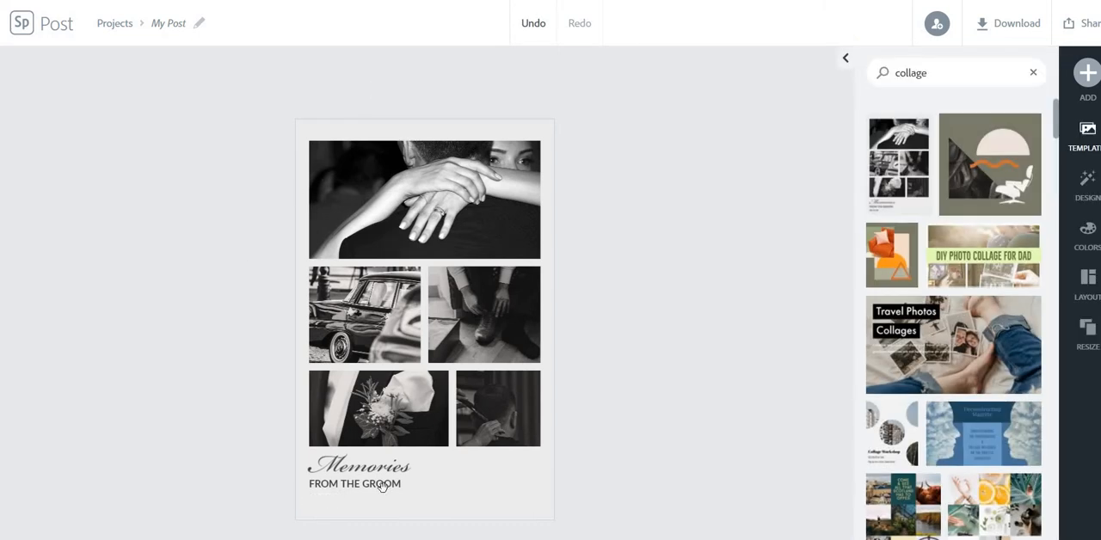
left_click(384, 490)
left_click(384, 487)
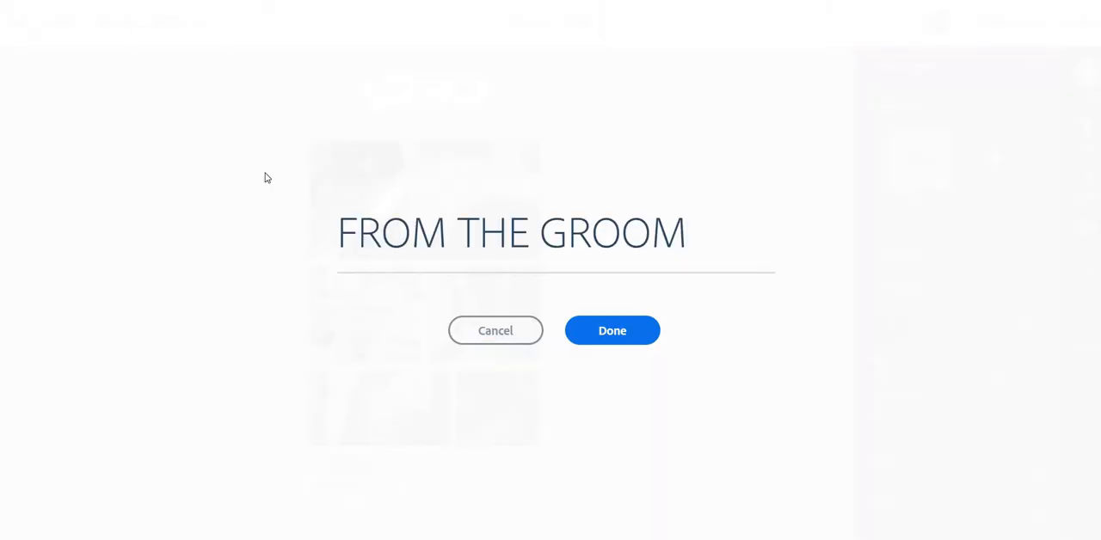
left_click(501, 342)
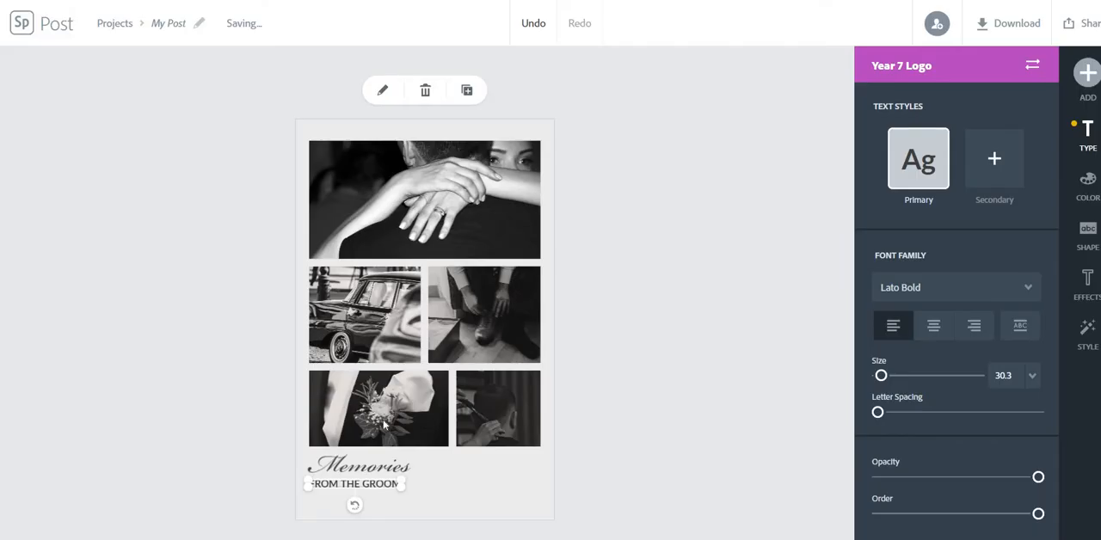
left_click(425, 91)
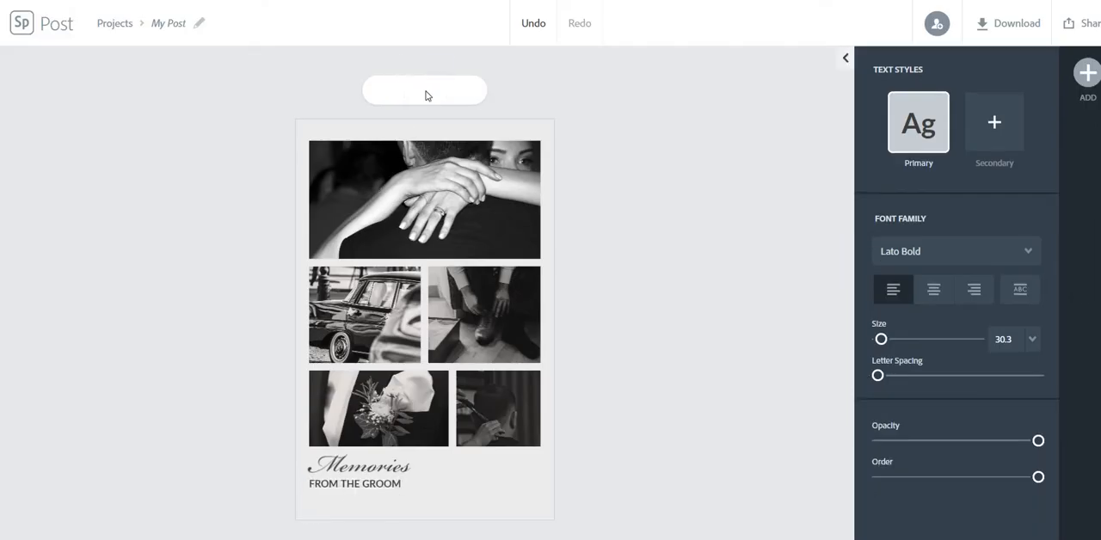
- Replace the "Memories" title text with "After Lock Down"
left_click(402, 472)
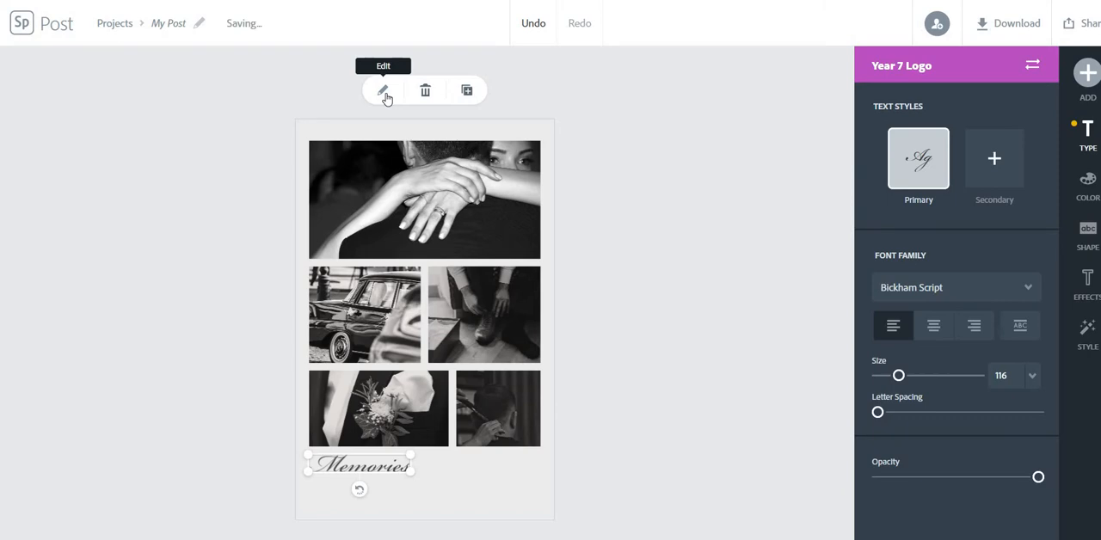
left_click(385, 93)
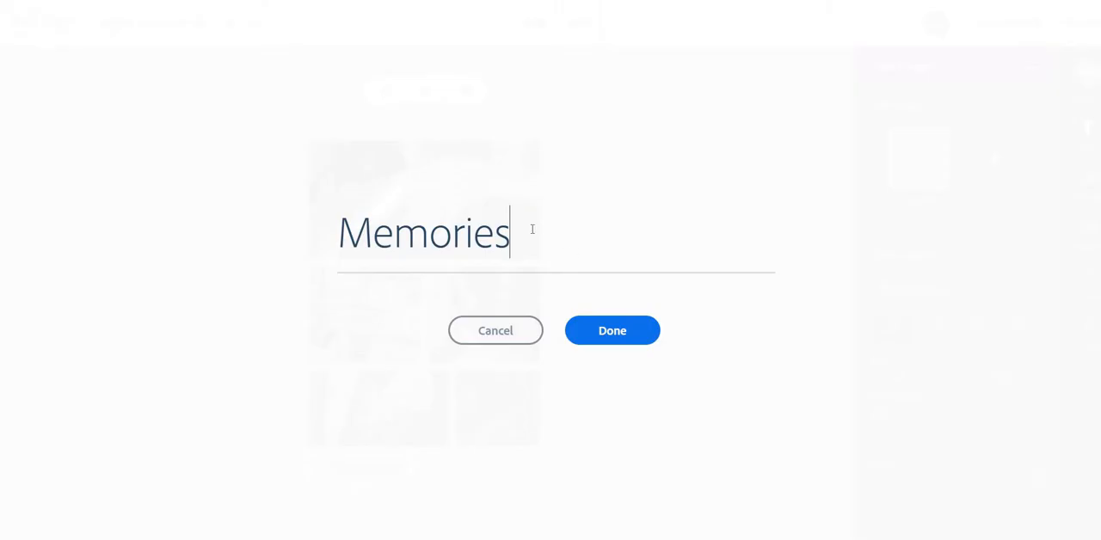
left_click_drag(511, 238, 348, 243)
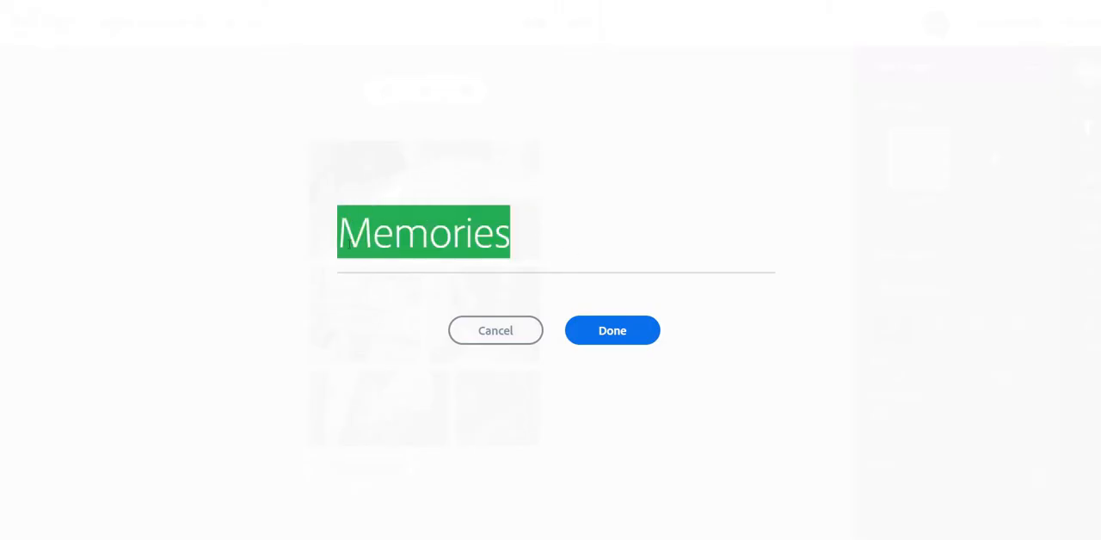
type("Af")
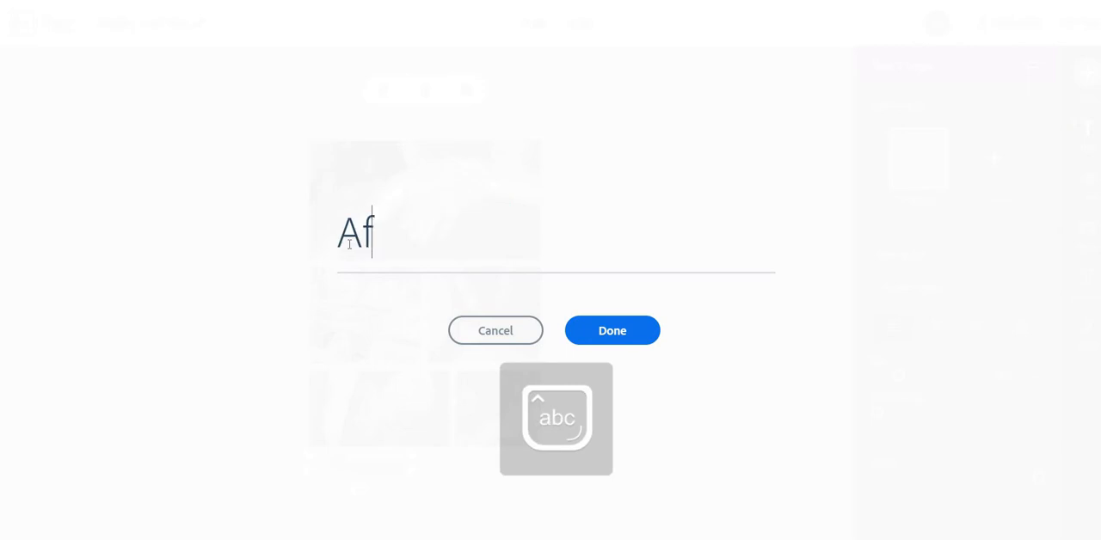
type("ter Loc")
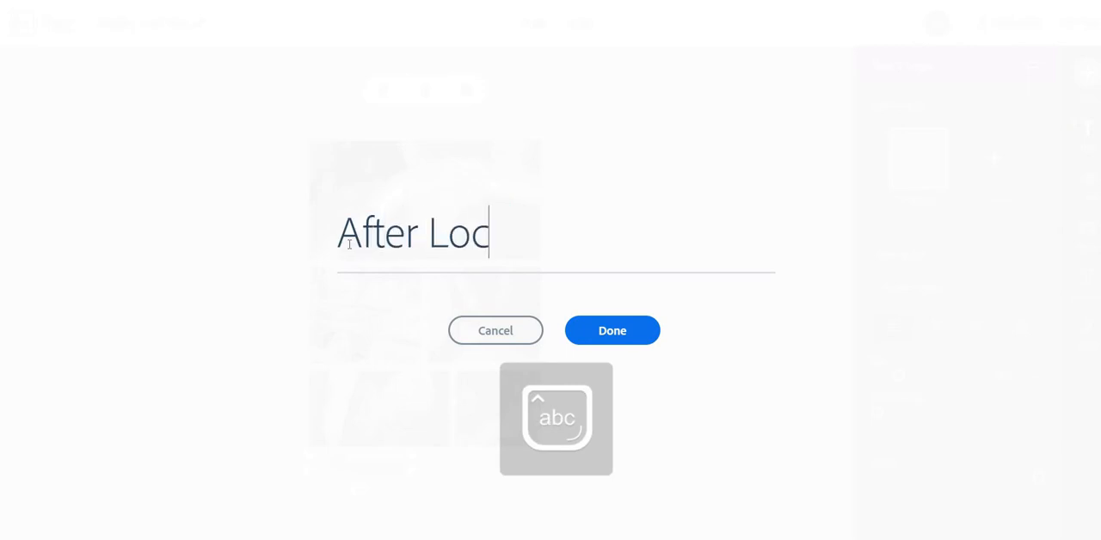
type("kd")
key("BackSpace")
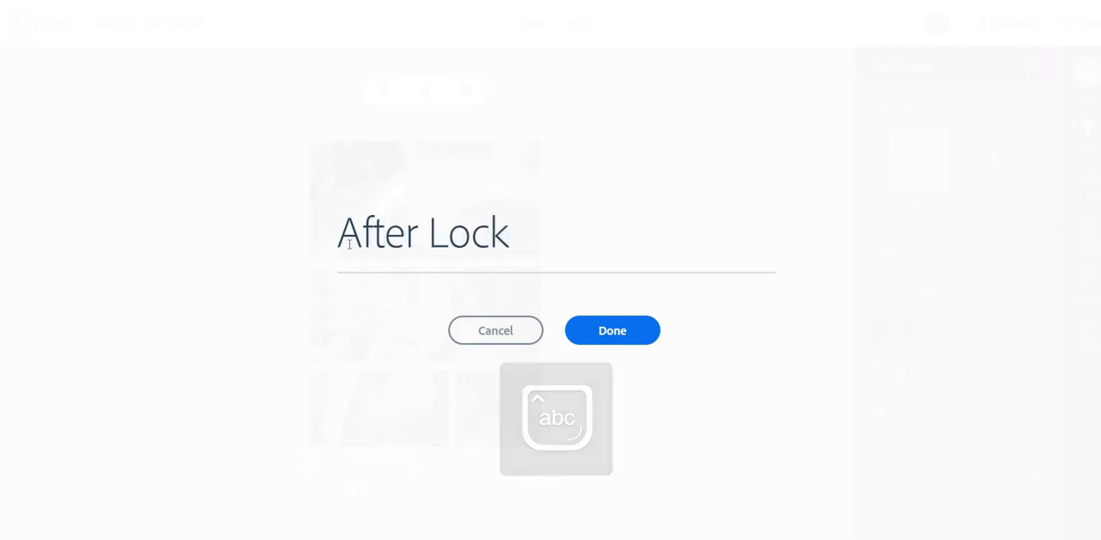
type("Down")
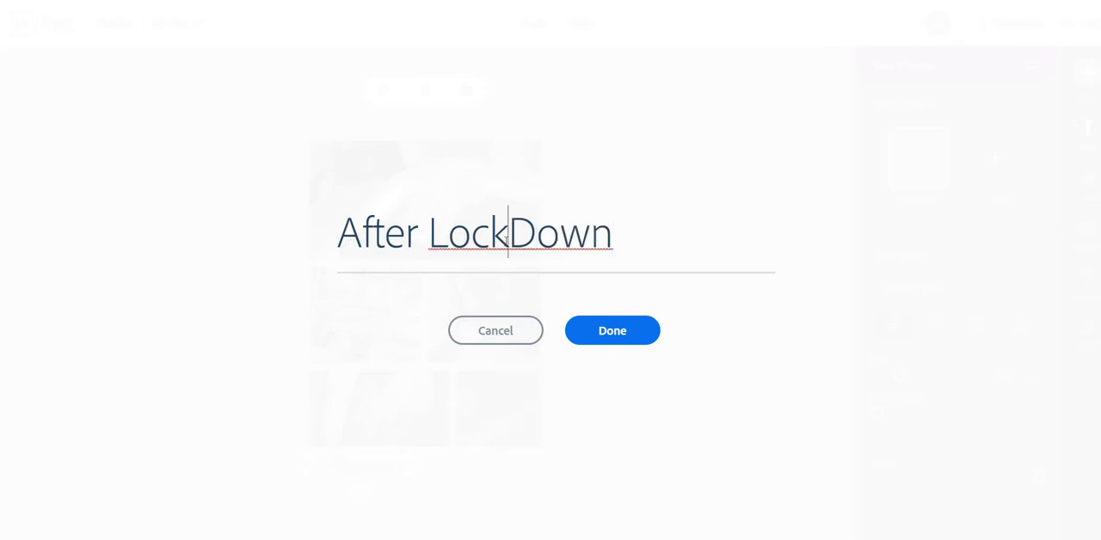
left_click(612, 331)
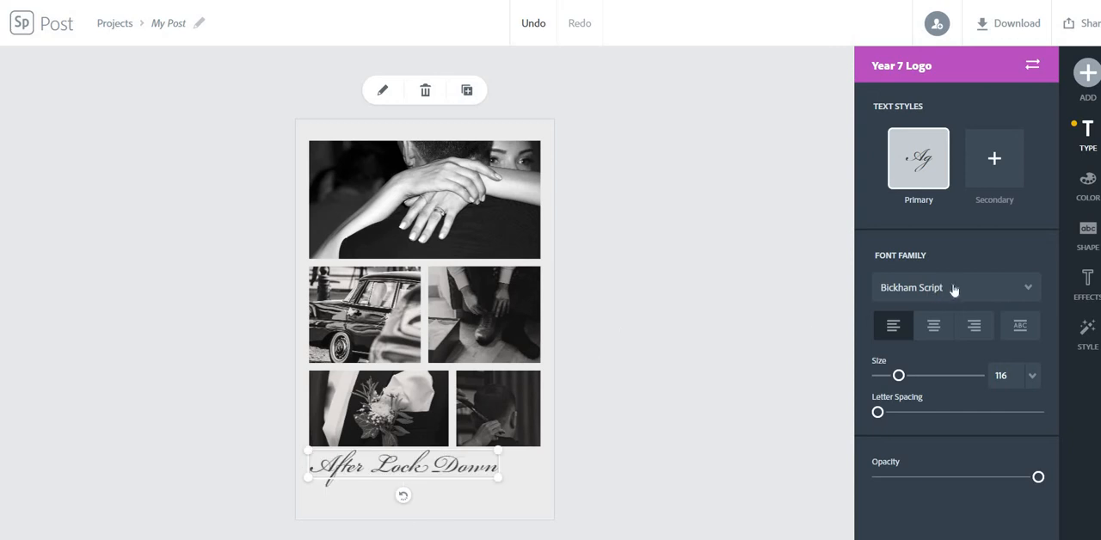
- Set the "After Lock Down" title in Wanderlust Shine Regular and enlarge it to span the width of the photo grid
left_click(1029, 289)
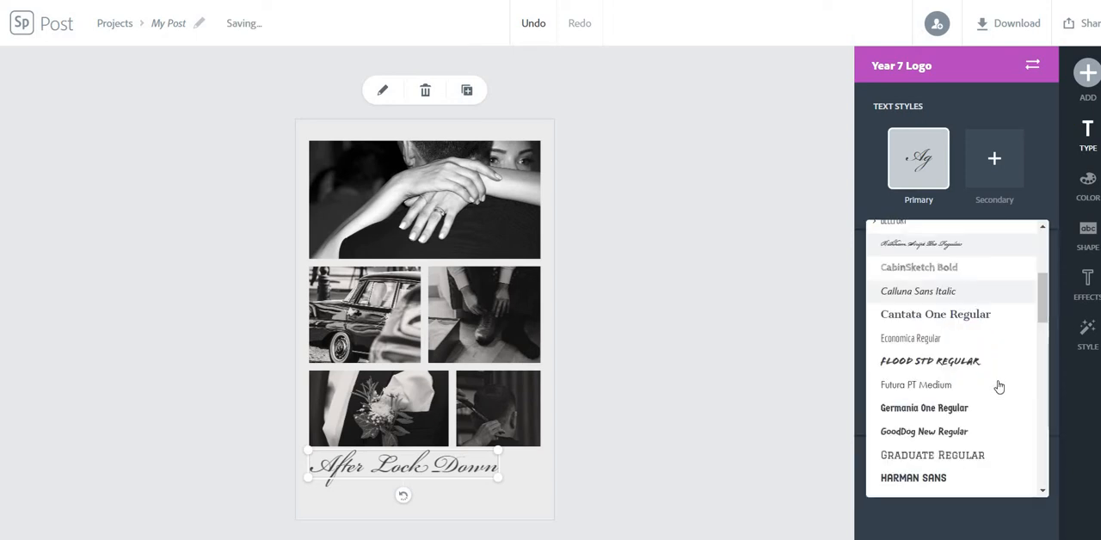
left_click_drag(1040, 295, 1051, 463)
left_click(955, 405)
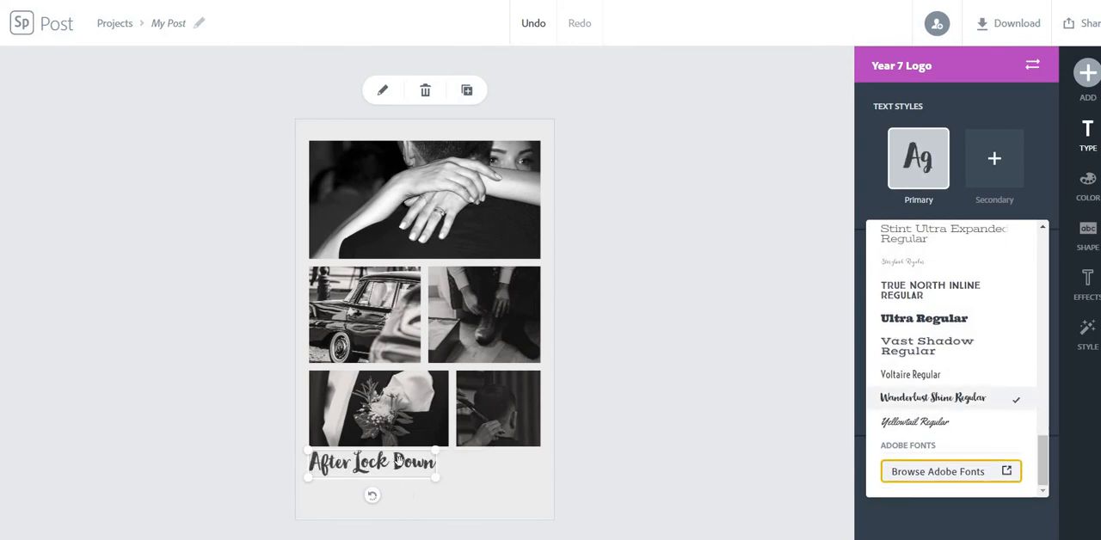
left_click_drag(458, 494, 543, 511)
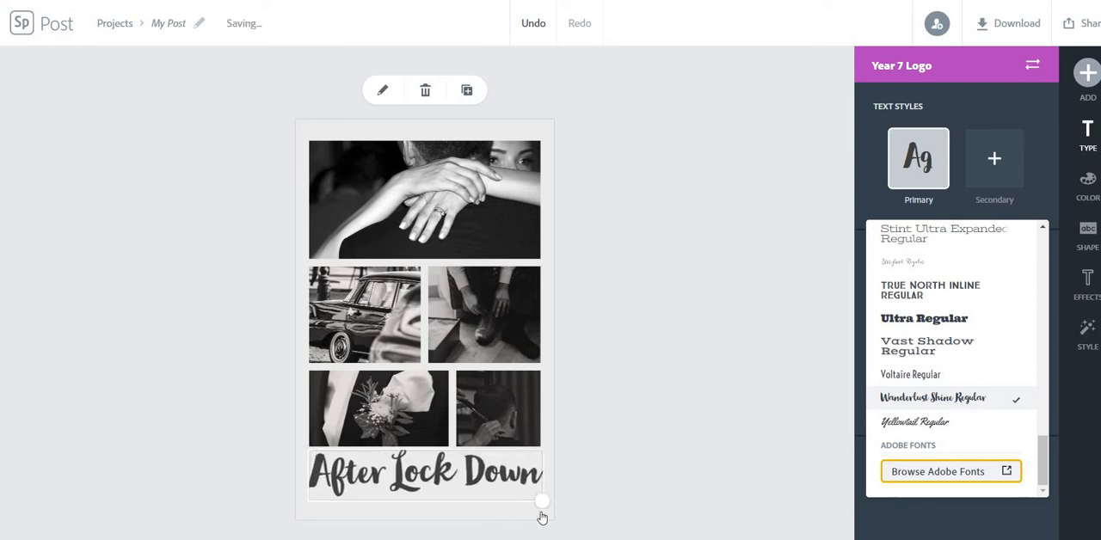
left_click(677, 412)
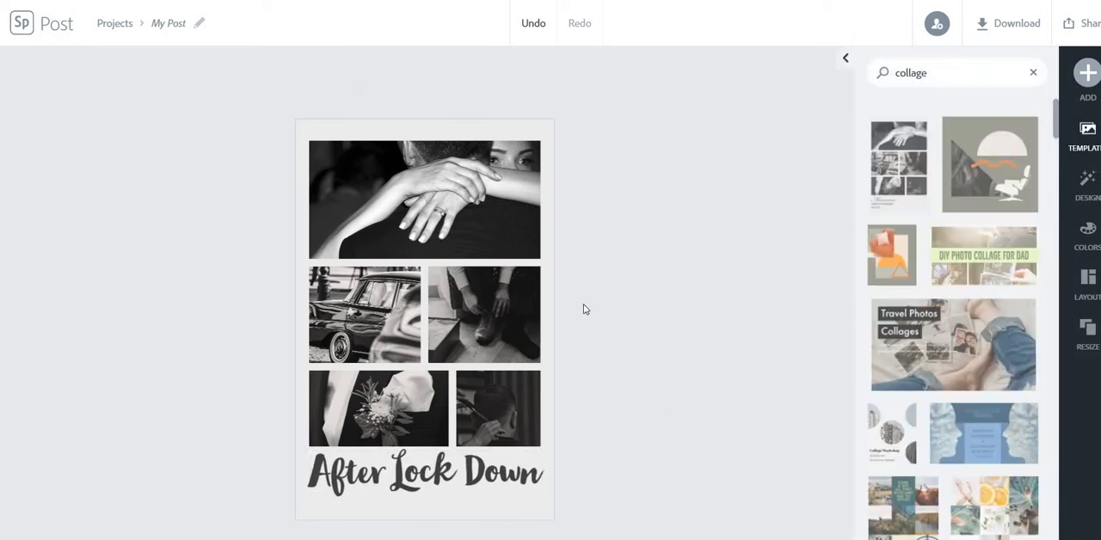
- Replace the large top photo with the sunset silhouette of four people from a free photo search for "family"
left_click(484, 226)
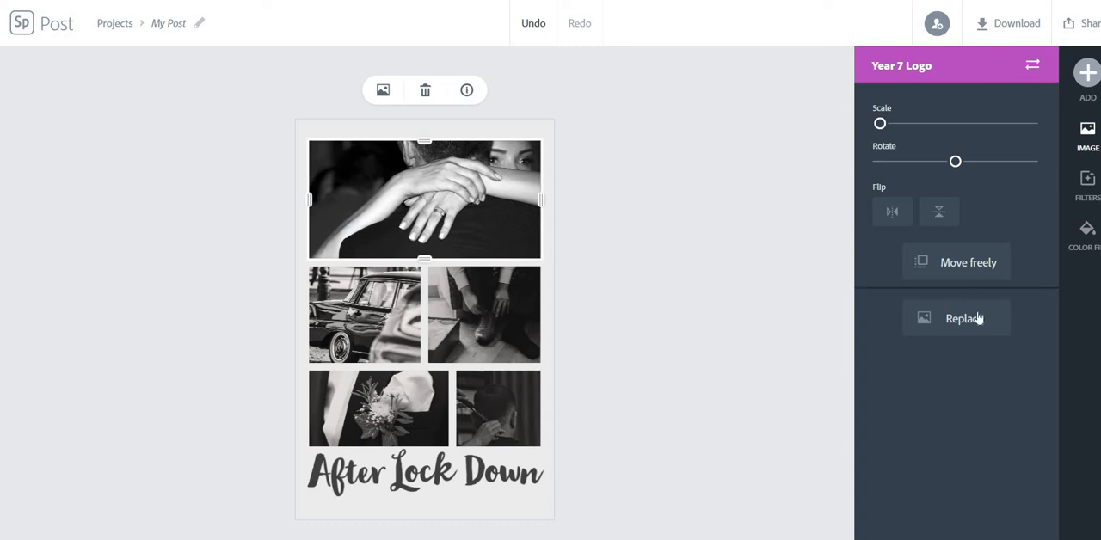
left_click(979, 318)
type("wedding day")
key("Return")
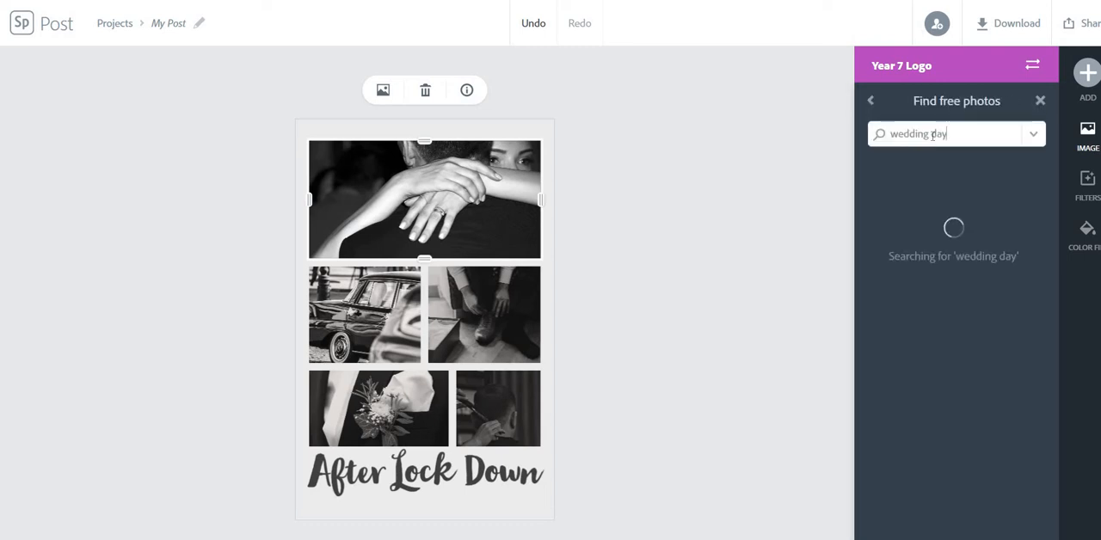
left_click_drag(967, 130, 867, 149)
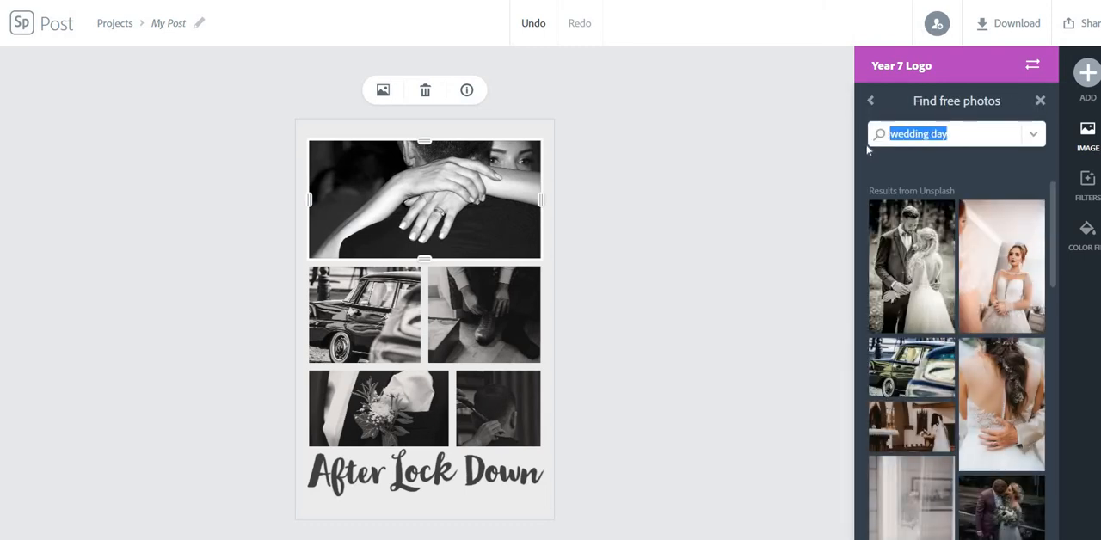
type("family")
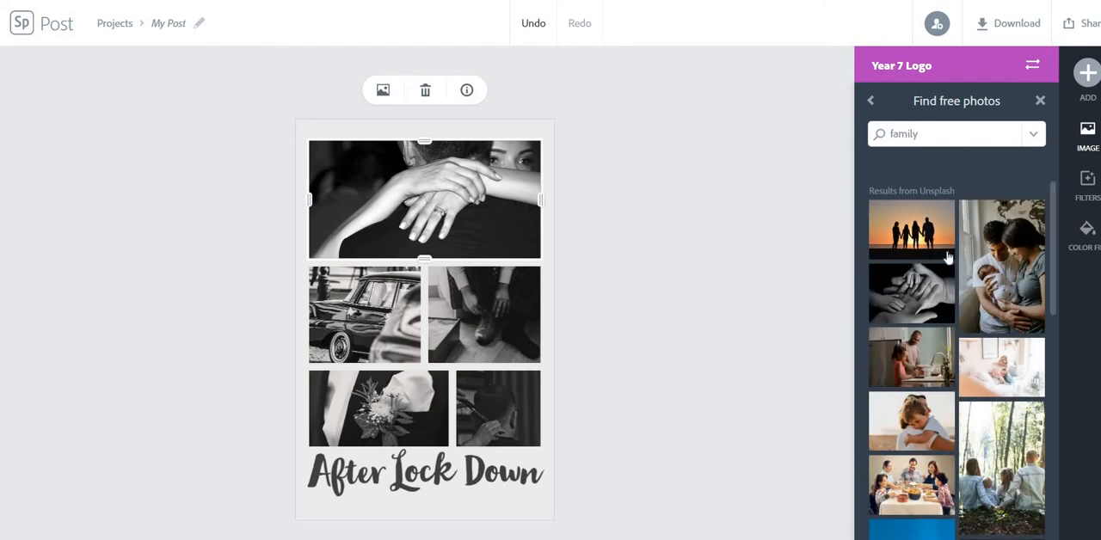
left_click(925, 249)
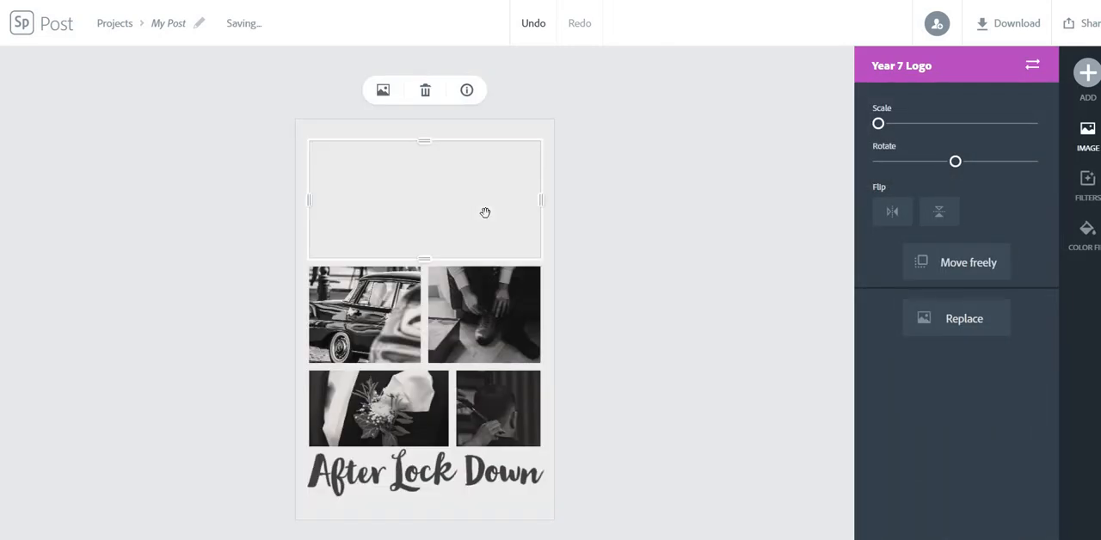
- Replace the car photo with the plate of chicken and fries from a Pixabay search for "nandos"
left_click(348, 294)
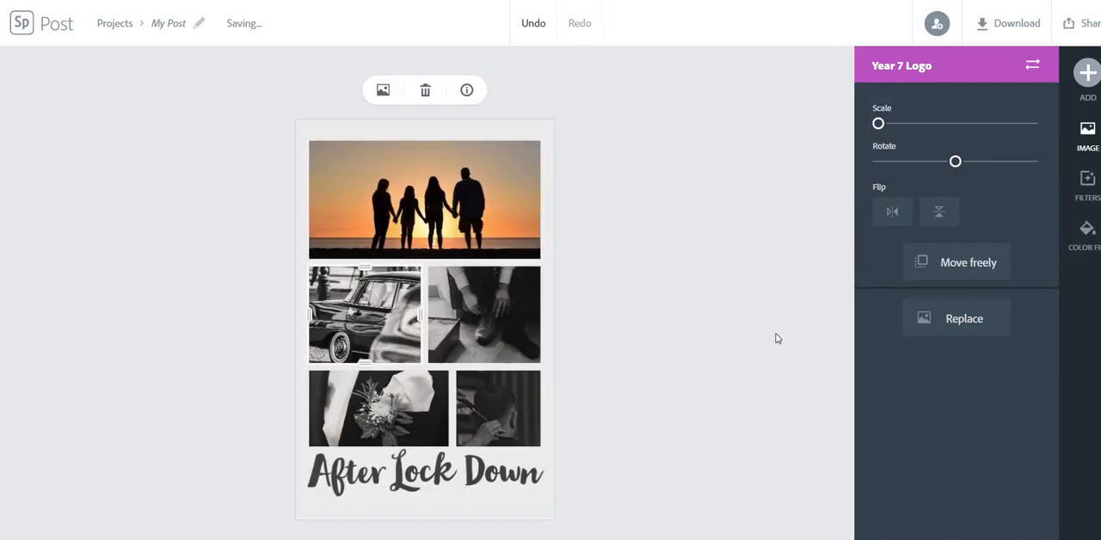
left_click(950, 318)
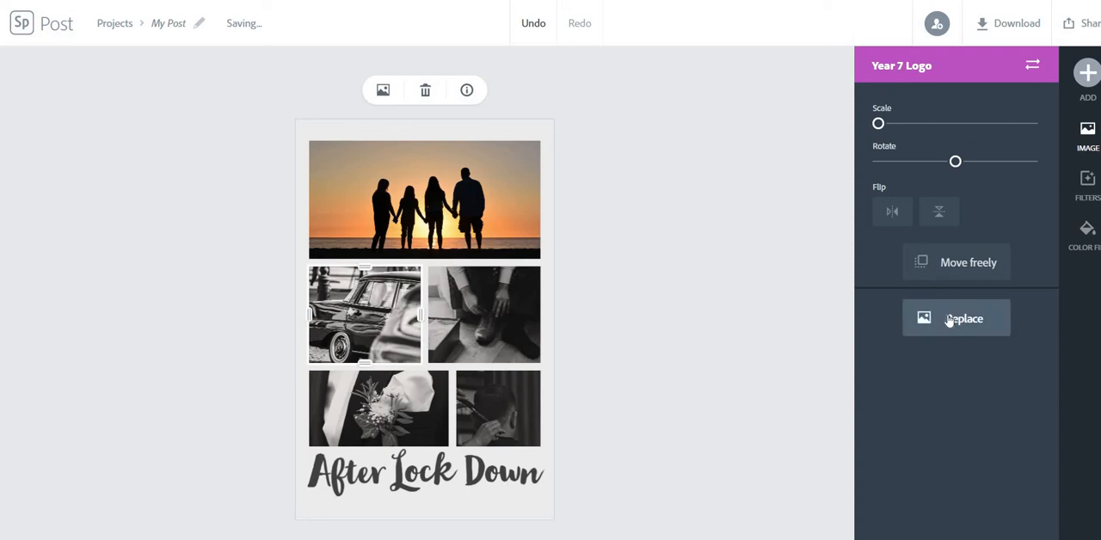
left_click(946, 133)
type("wedding day")
key("Return")
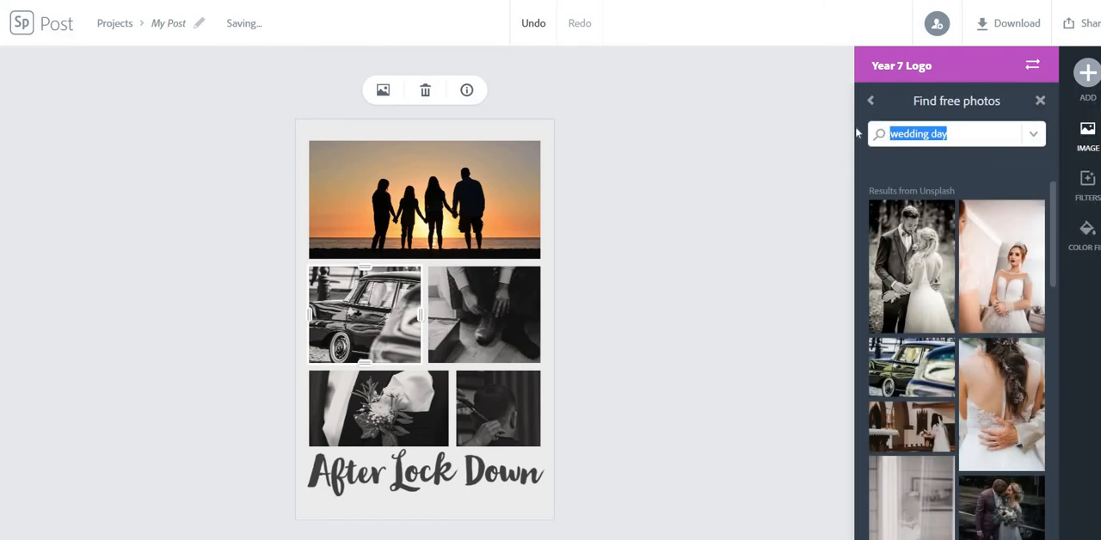
type("nando")
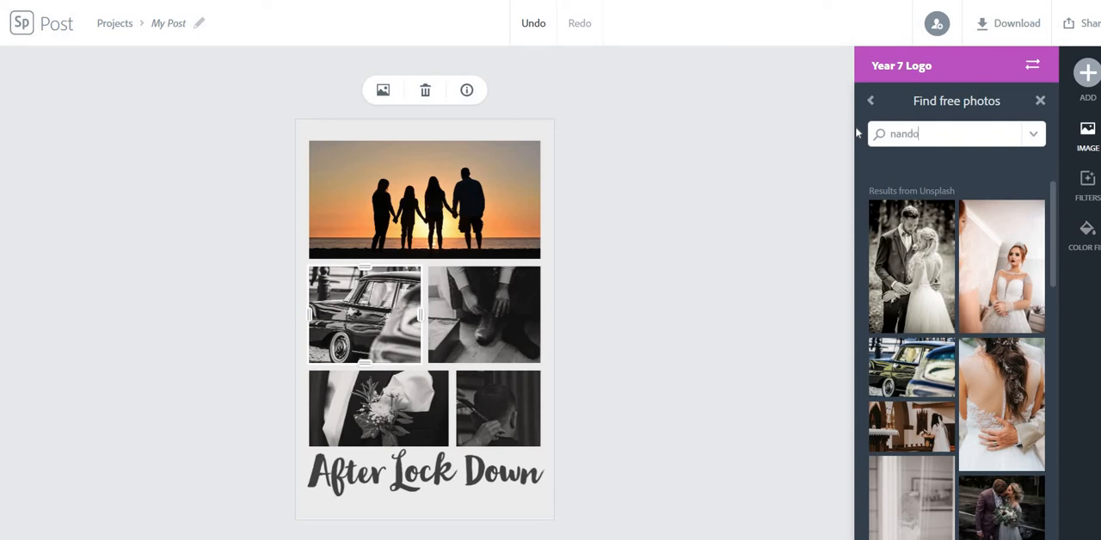
type("s")
key("Return")
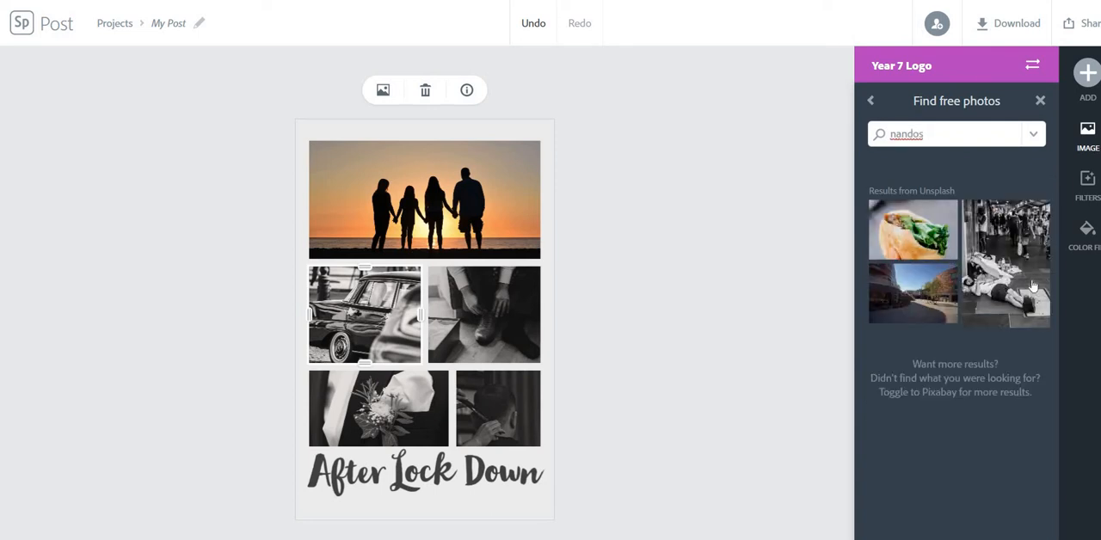
left_click(1035, 135)
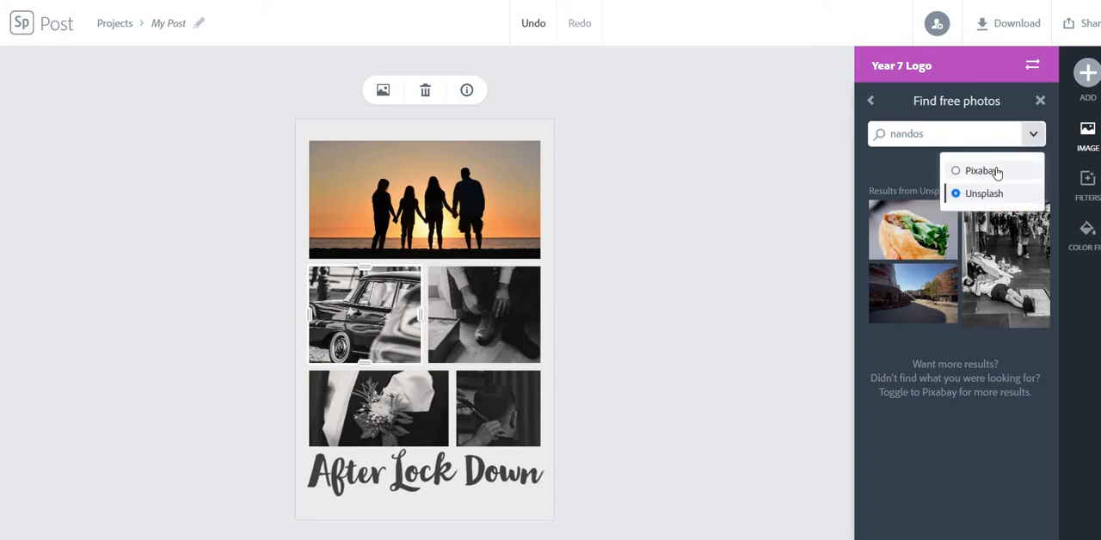
left_click(981, 170)
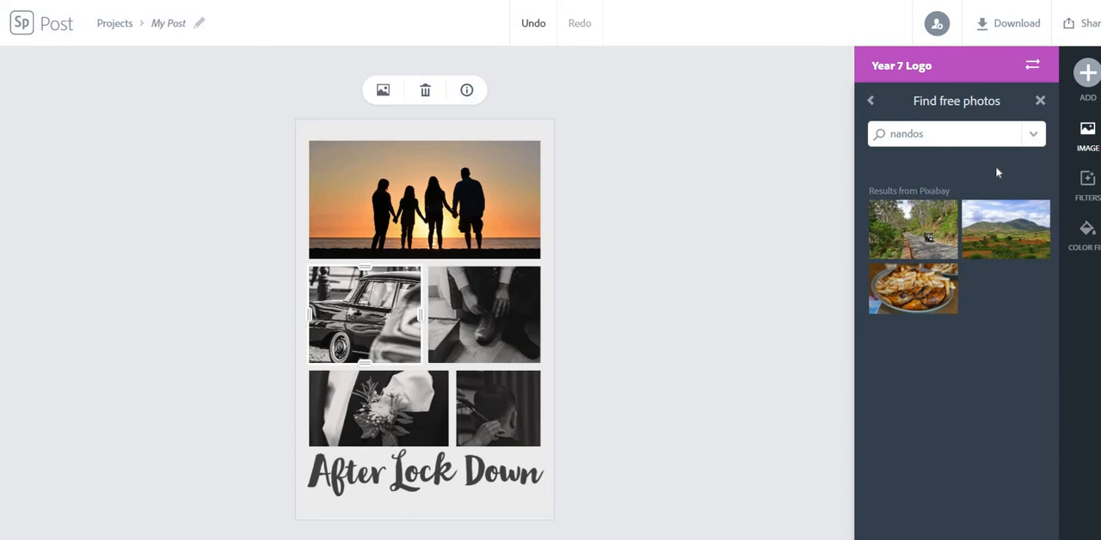
left_click(914, 293)
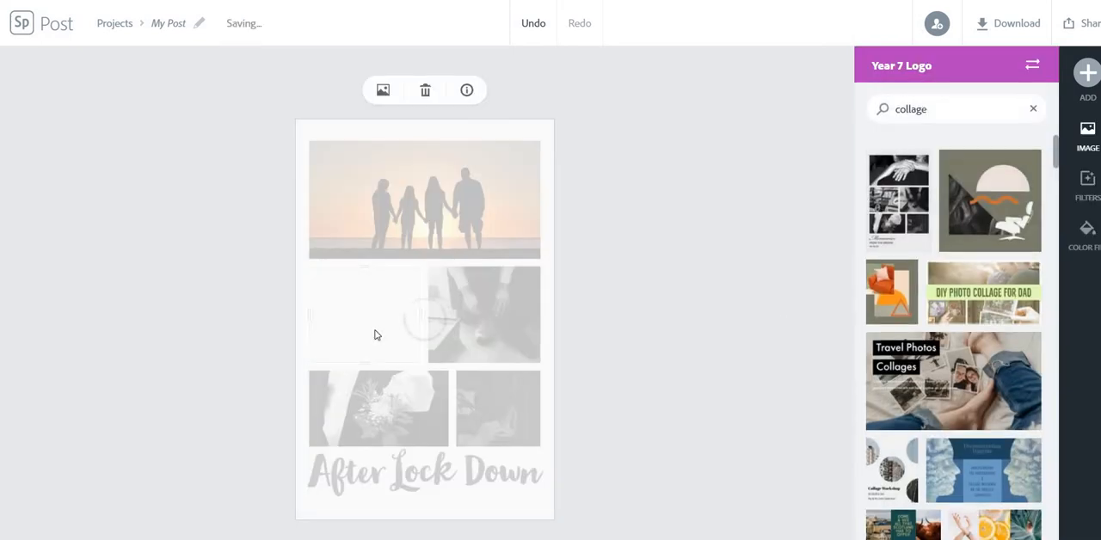
- Replace the photo of the man tying his shoes with the three smiling girls from a free photo search for "friends"
left_click(467, 344)
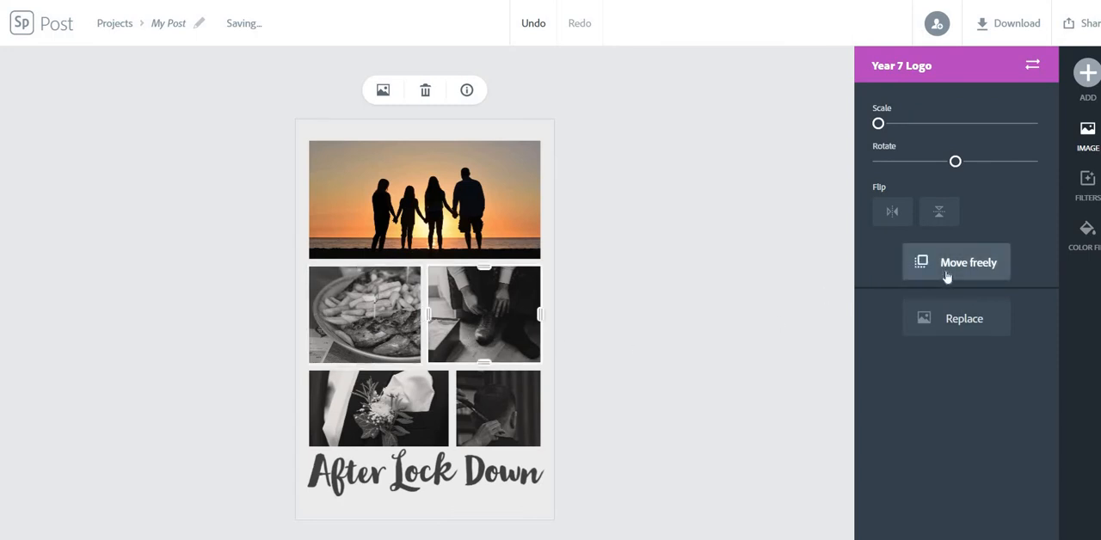
left_click(961, 327)
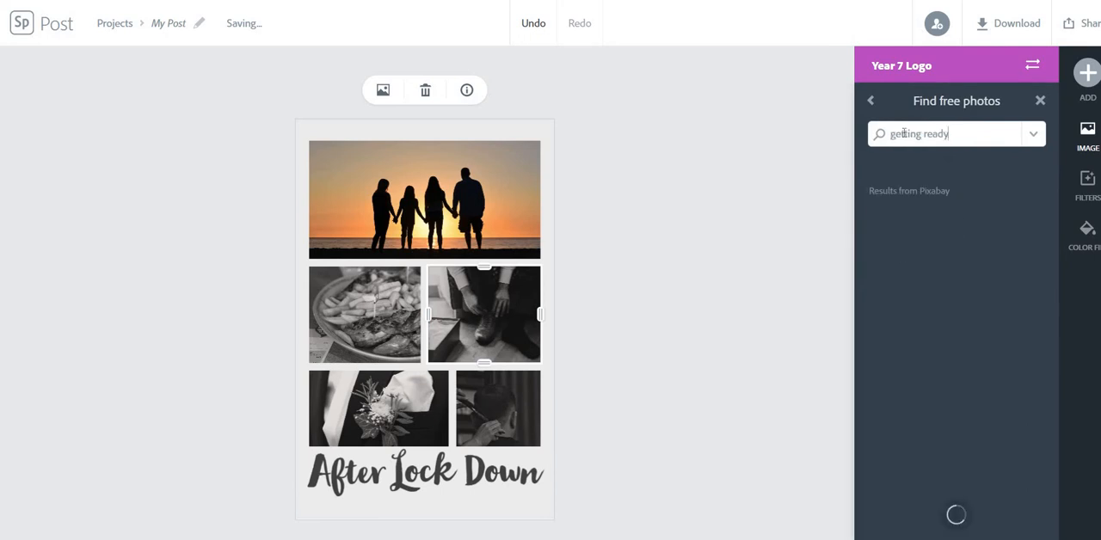
left_click_drag(950, 135, 877, 137)
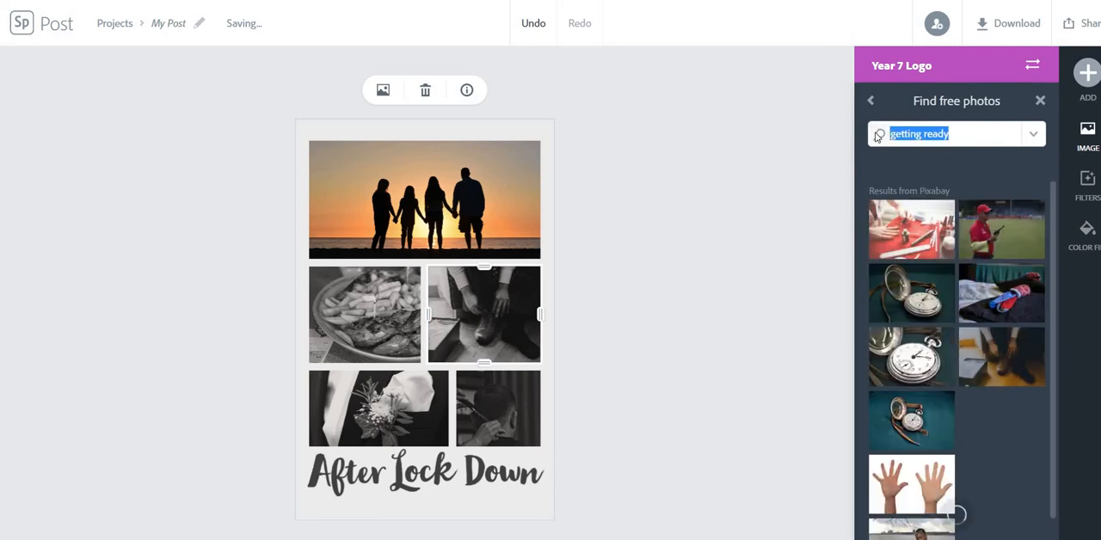
type("friends")
key("Return")
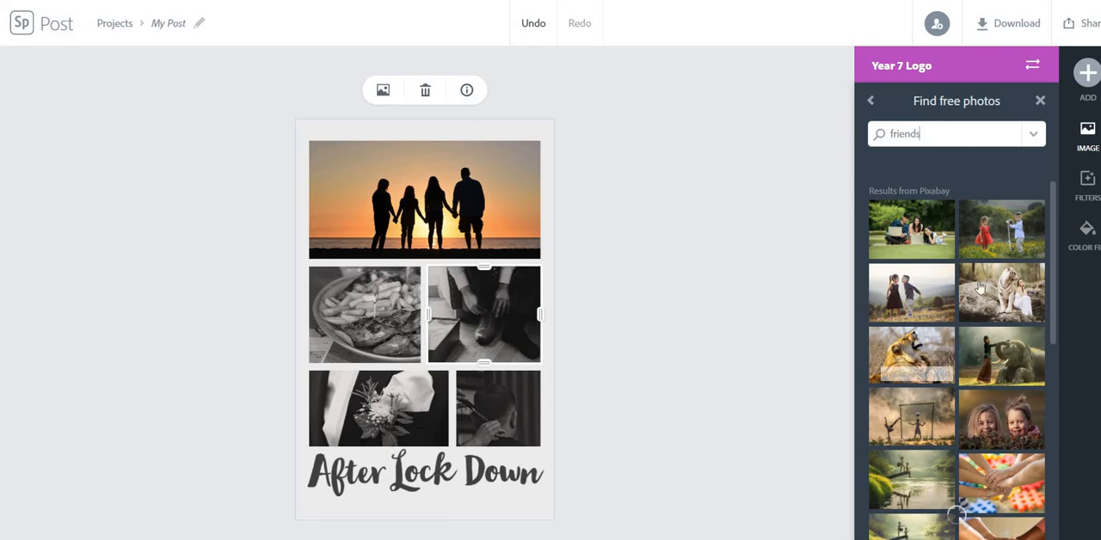
left_click_drag(1055, 230, 1074, 414)
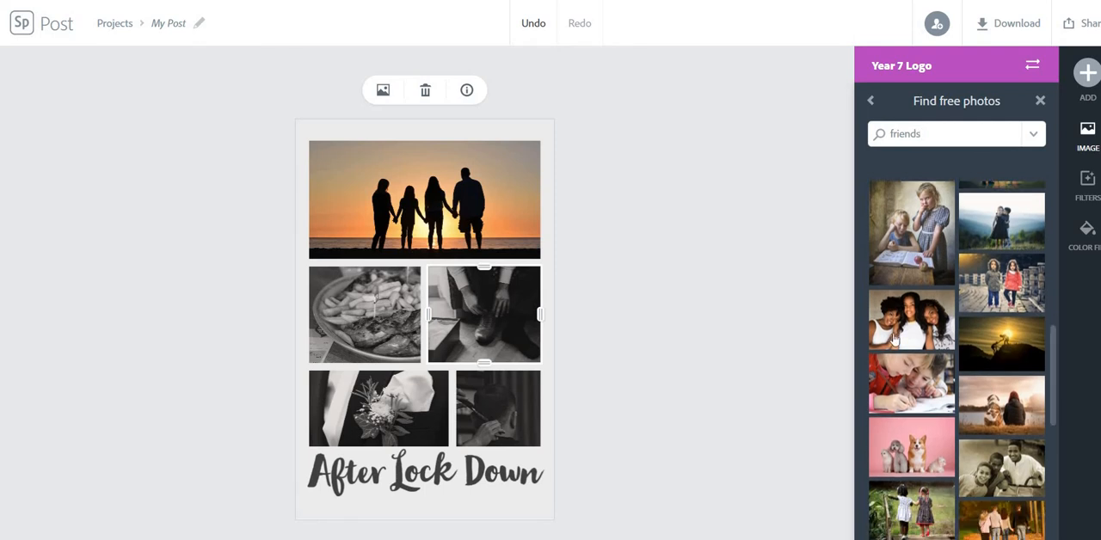
left_click(895, 336)
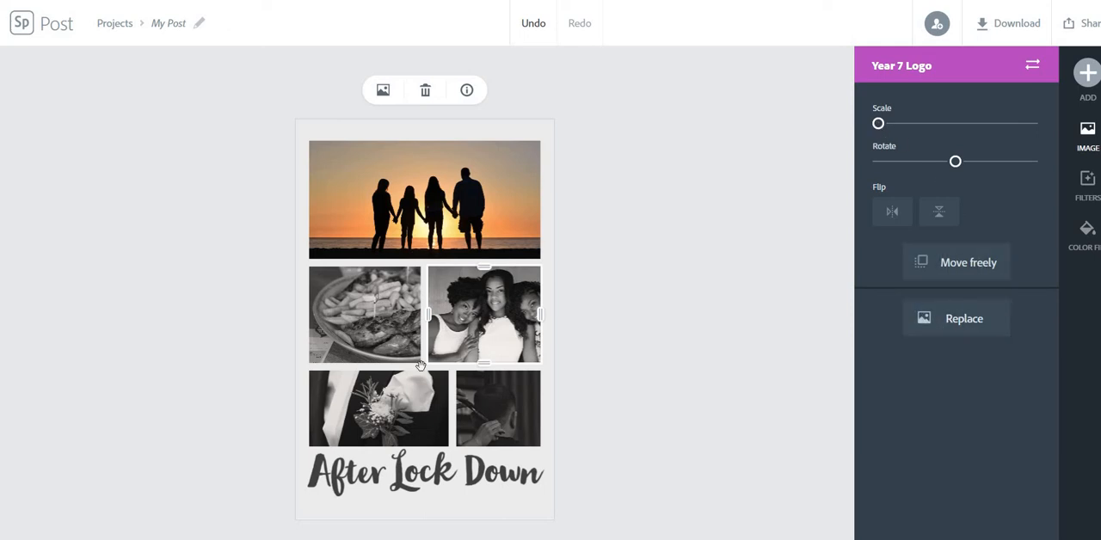
left_click(404, 416)
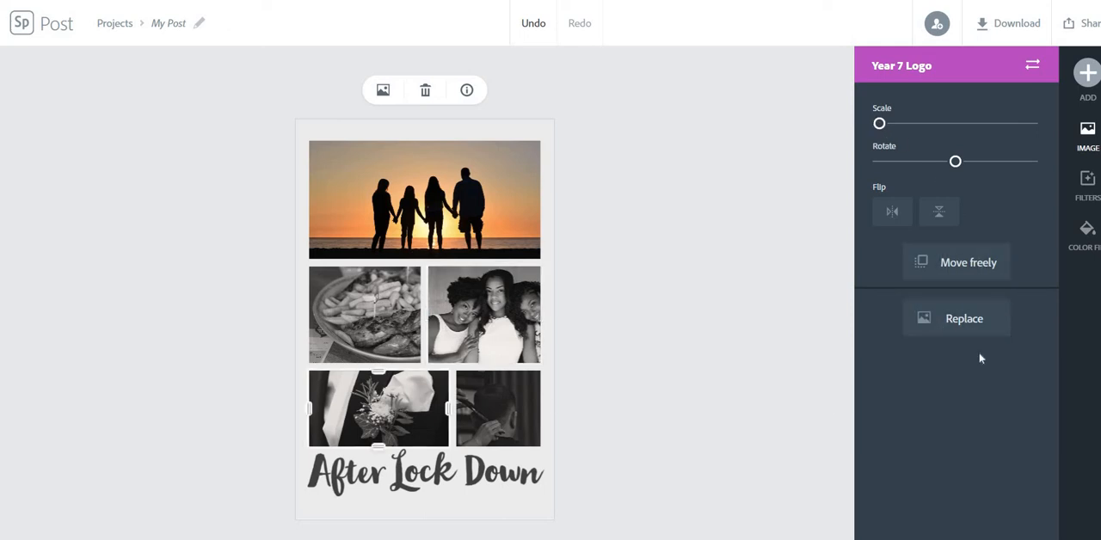
left_click(993, 329)
type("groom")
key("Return")
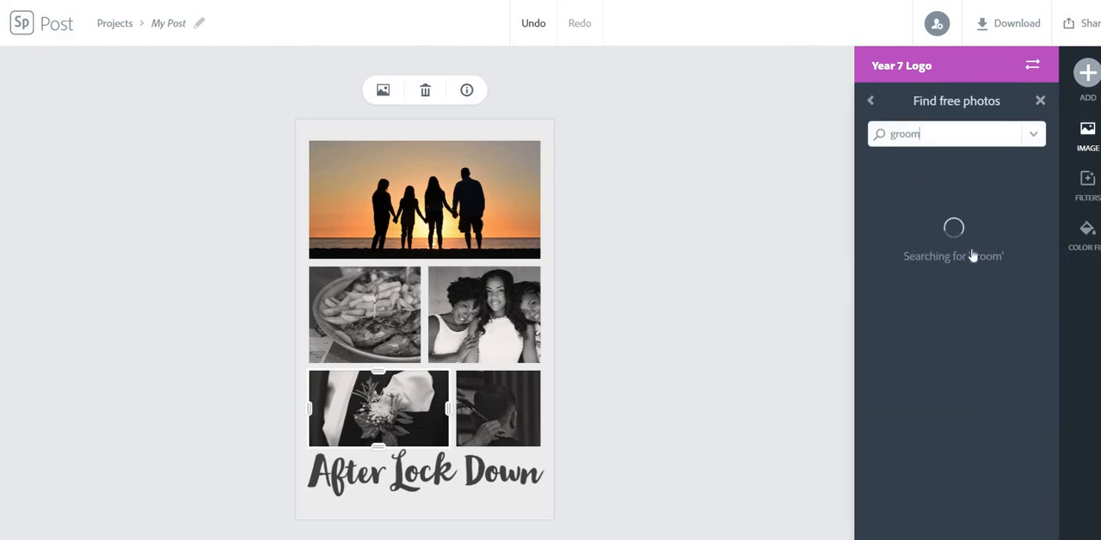
left_click_drag(922, 133, 863, 134)
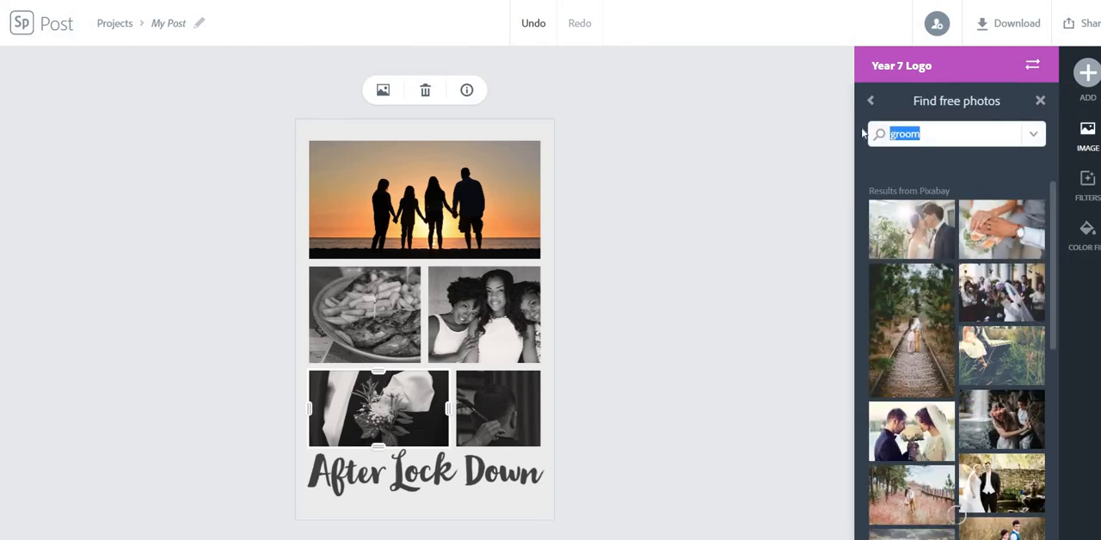
key("BackSpace")
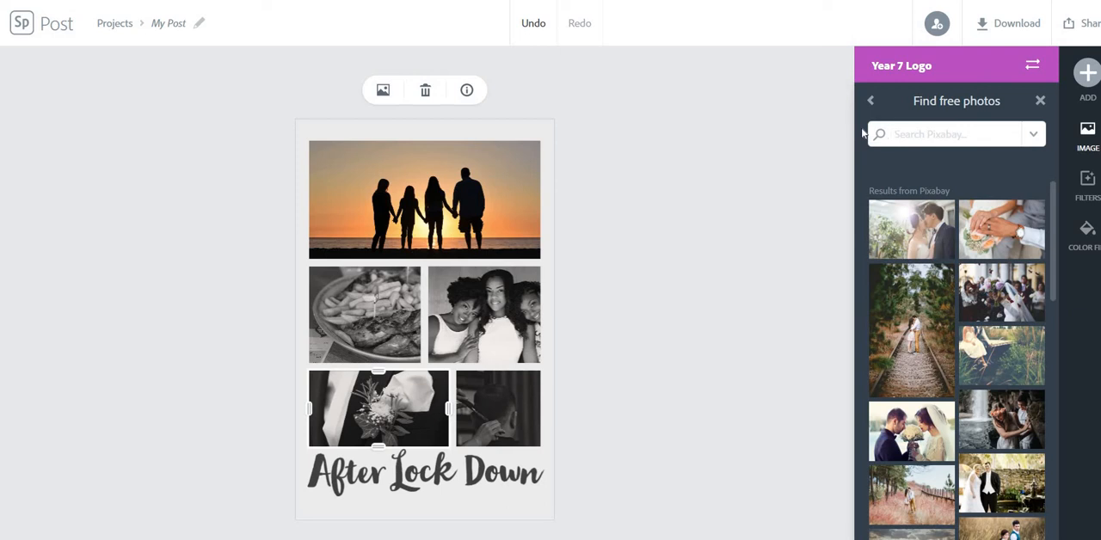
left_click(774, 195)
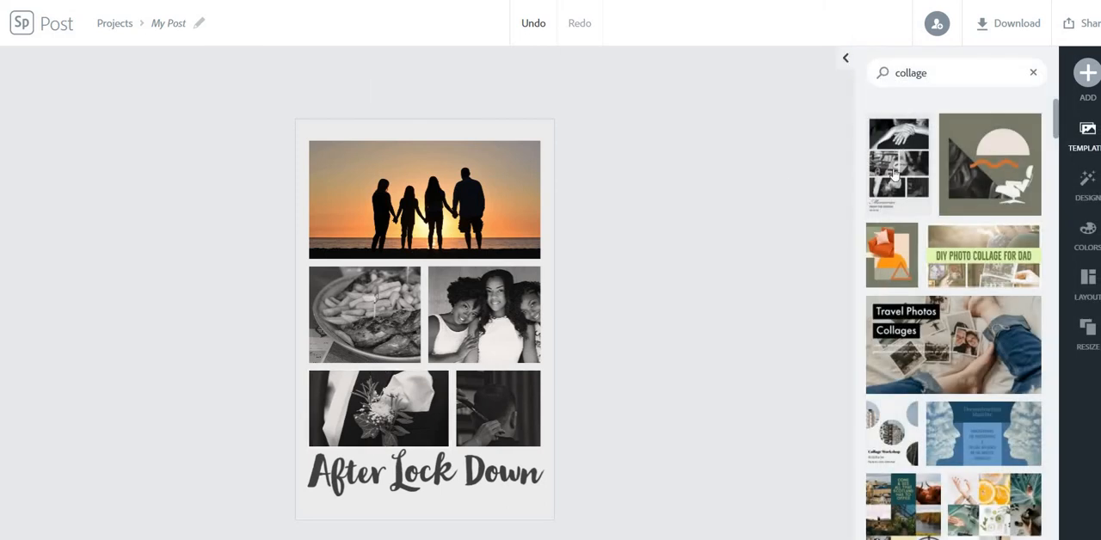
- Recolour the collage with the Decorative palette of dark browns, oranges and yellow
left_click(1089, 233)
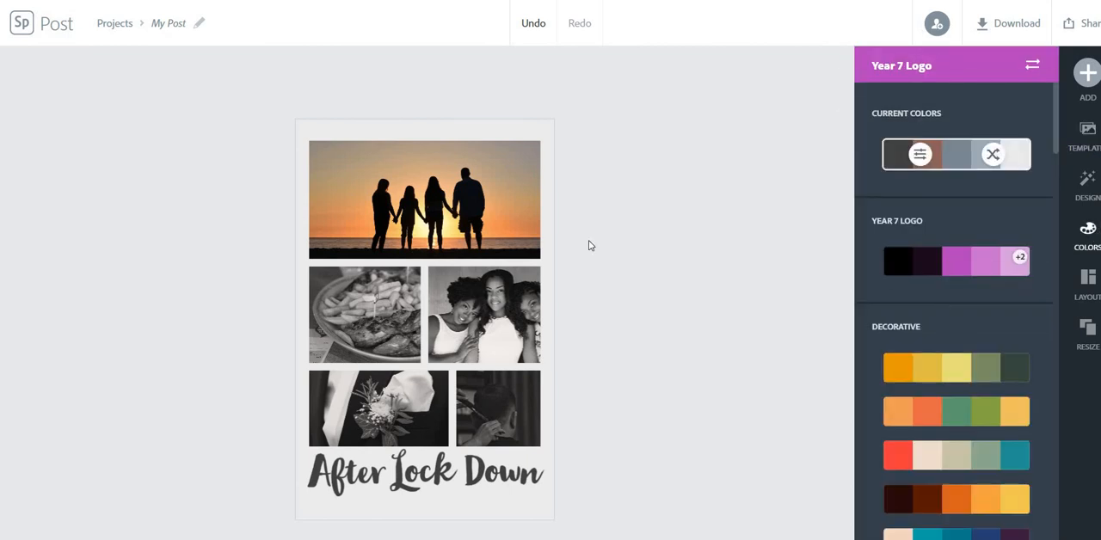
left_click(970, 270)
left_click(929, 379)
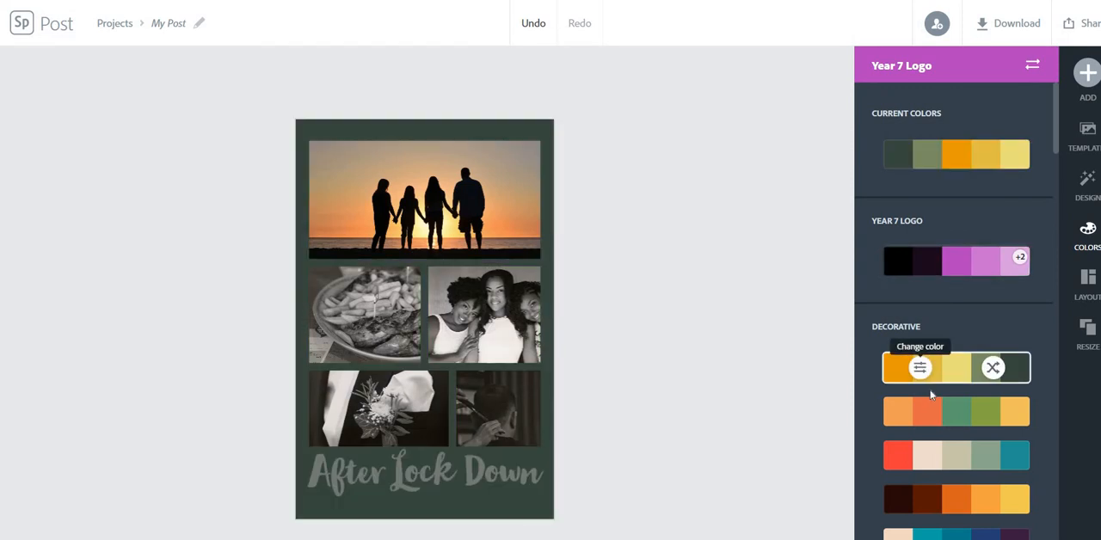
left_click(932, 411)
left_click(936, 454)
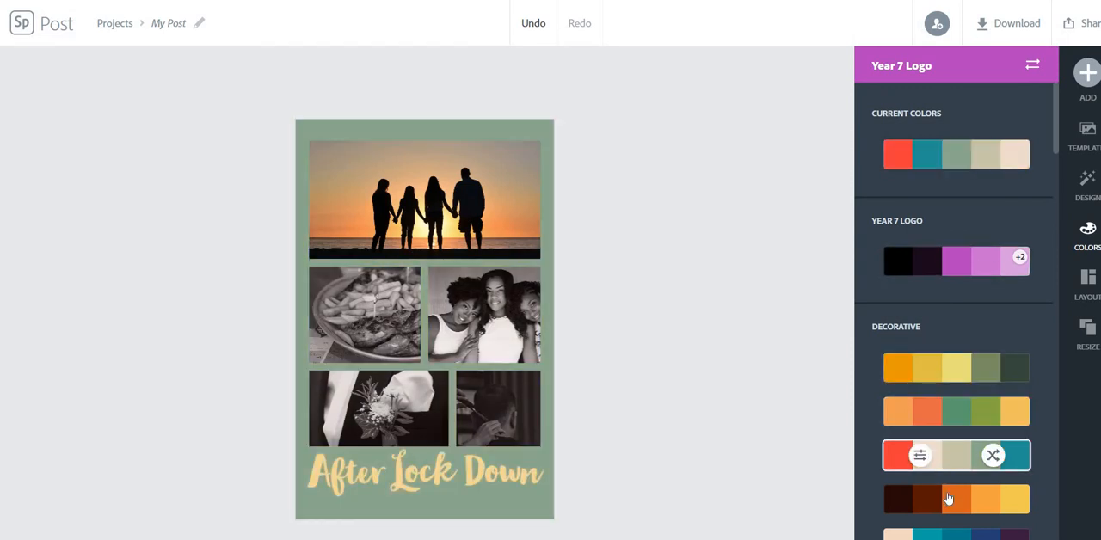
left_click(951, 500)
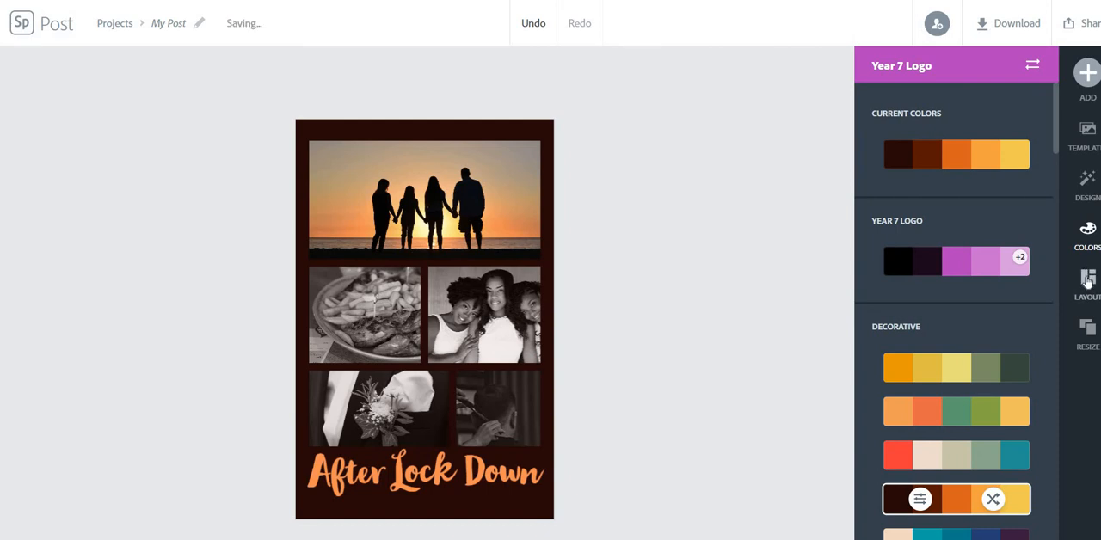
- Change the grid to the suggested layout with one wide photo above, three in the middle row and one wide photo below
left_click(1089, 277)
left_click(919, 317)
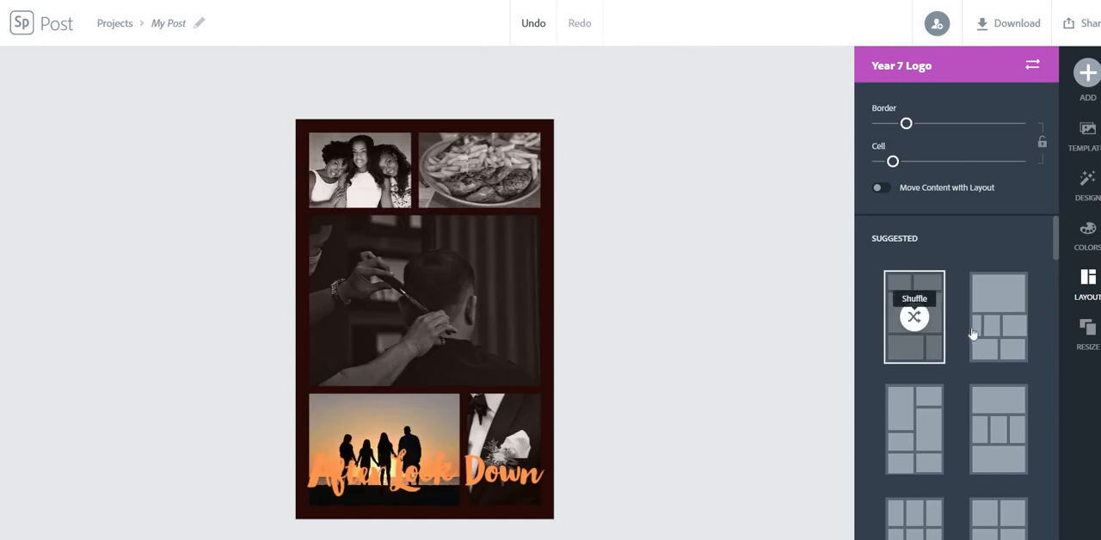
left_click(974, 334)
left_click(897, 404)
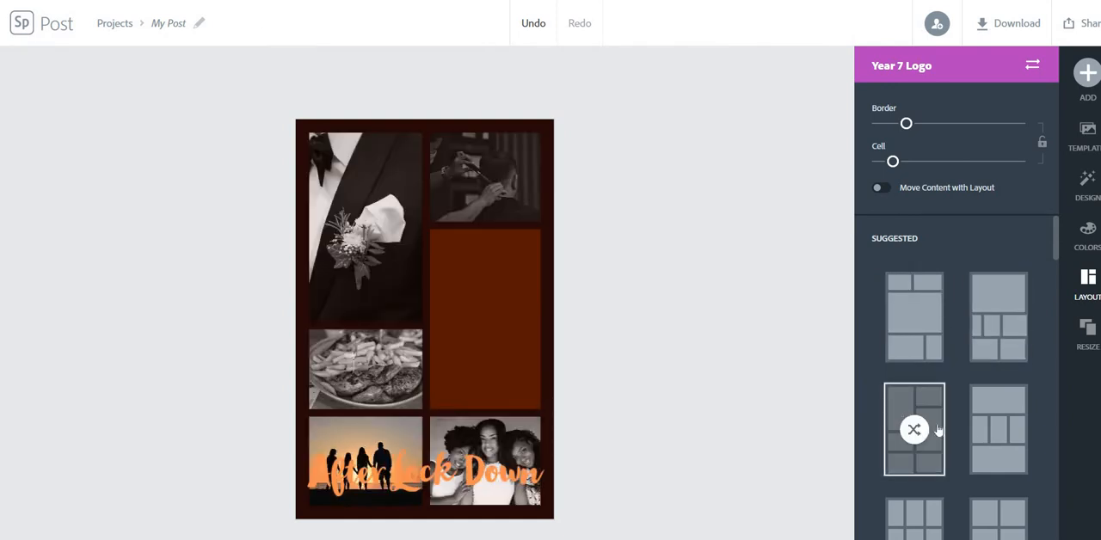
left_click(986, 440)
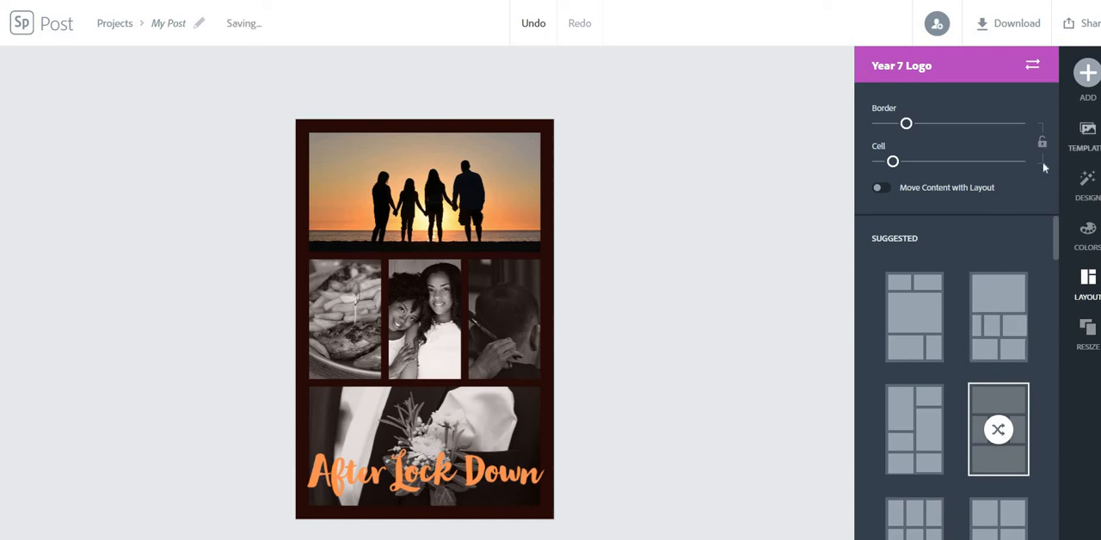
- Add the outlined flower icon with a leaf, shrink it and place it over the upper-right corner of the sunset photo
left_click(1093, 79)
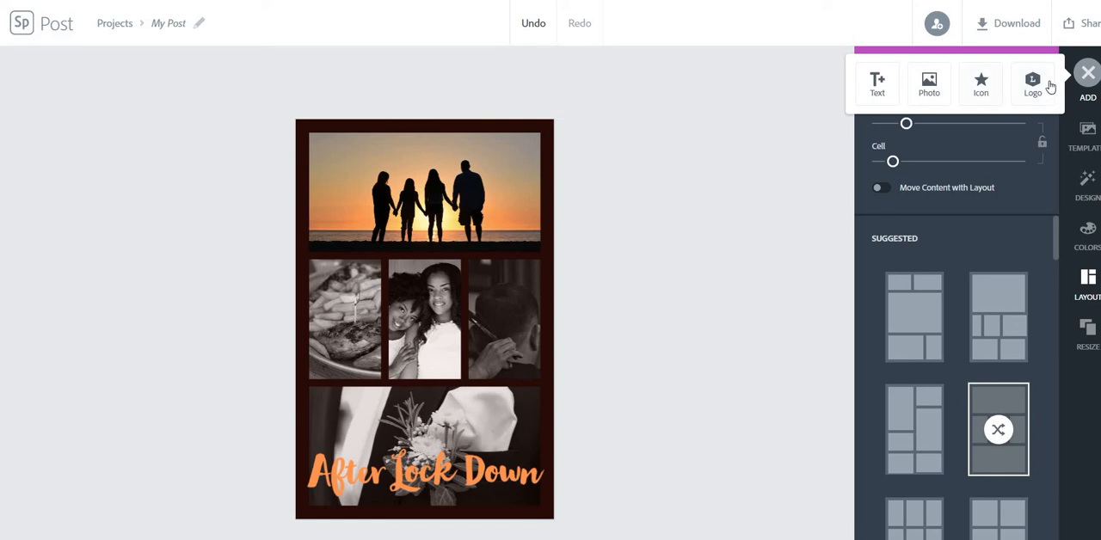
left_click(979, 86)
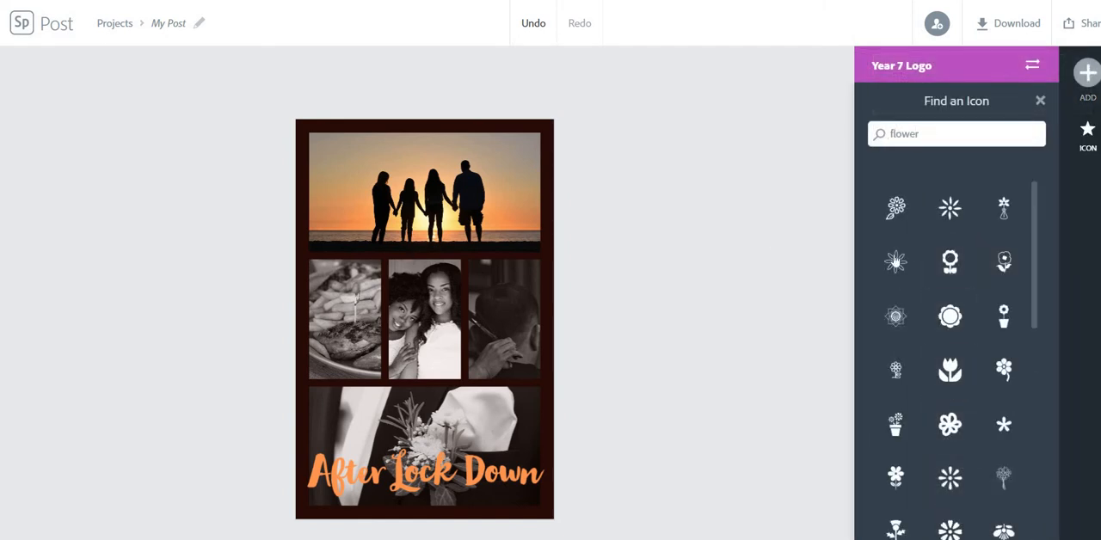
left_click(897, 213)
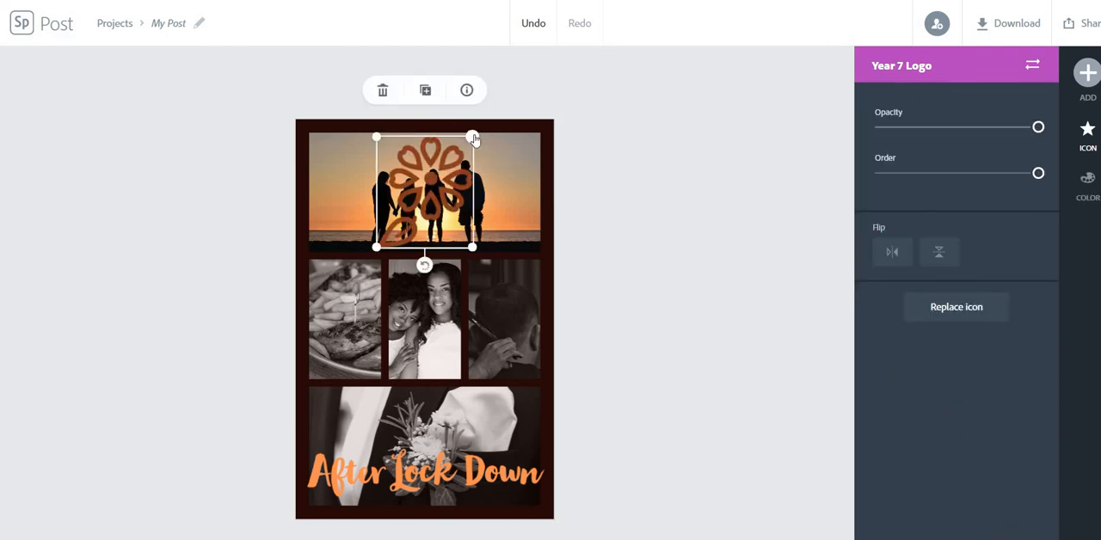
left_click_drag(472, 137, 521, 153)
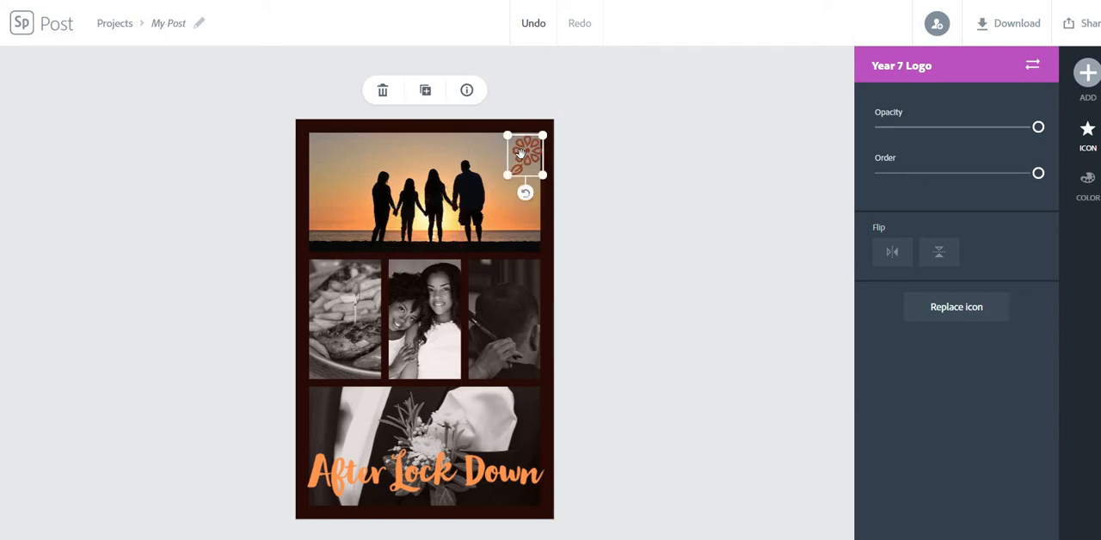
left_click(693, 182)
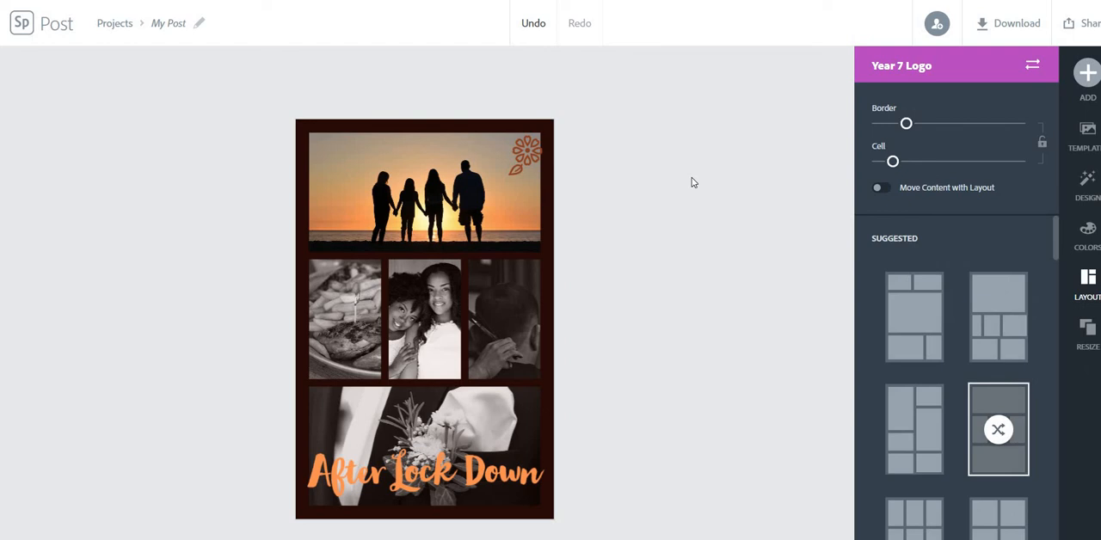
- Download the finished collage as a JPG
left_click(995, 34)
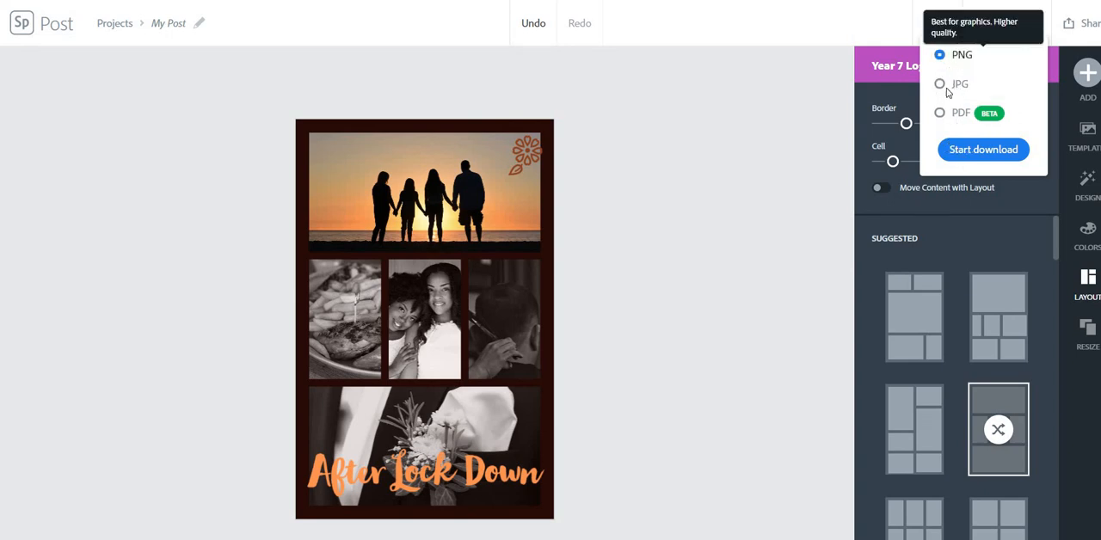
left_click(940, 85)
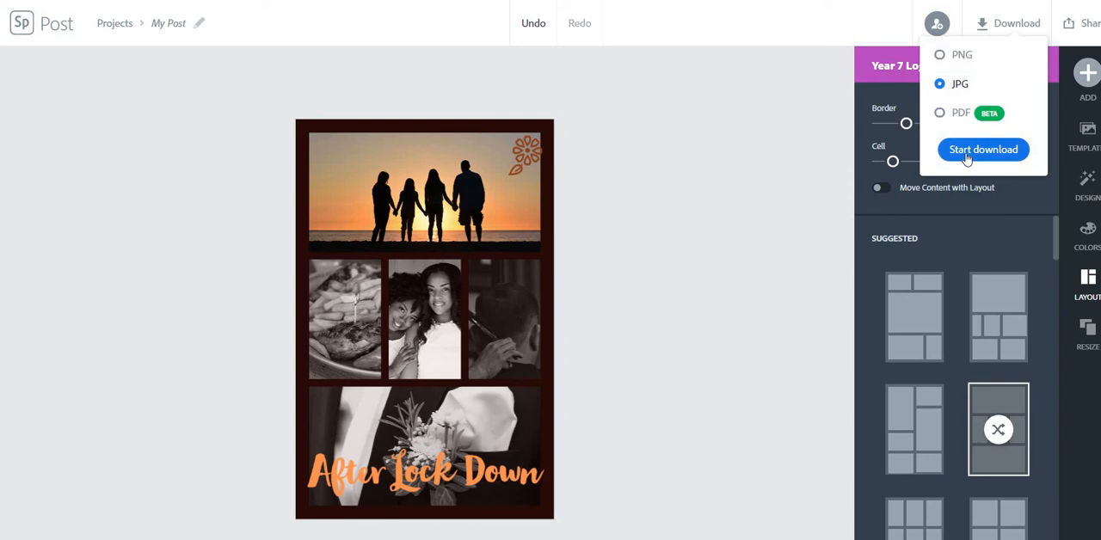
left_click(967, 155)
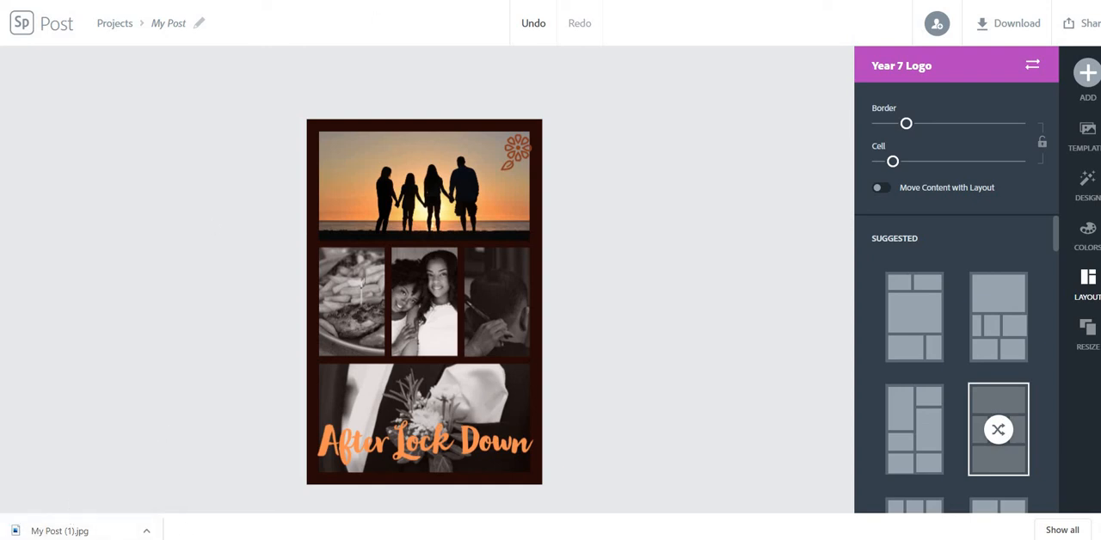
- Switch to Microsoft Teams and try uploading My Post (1).jpg from this device as a resource for the "Mood Boards - Lesson 5" assignment
left_click(542, 0)
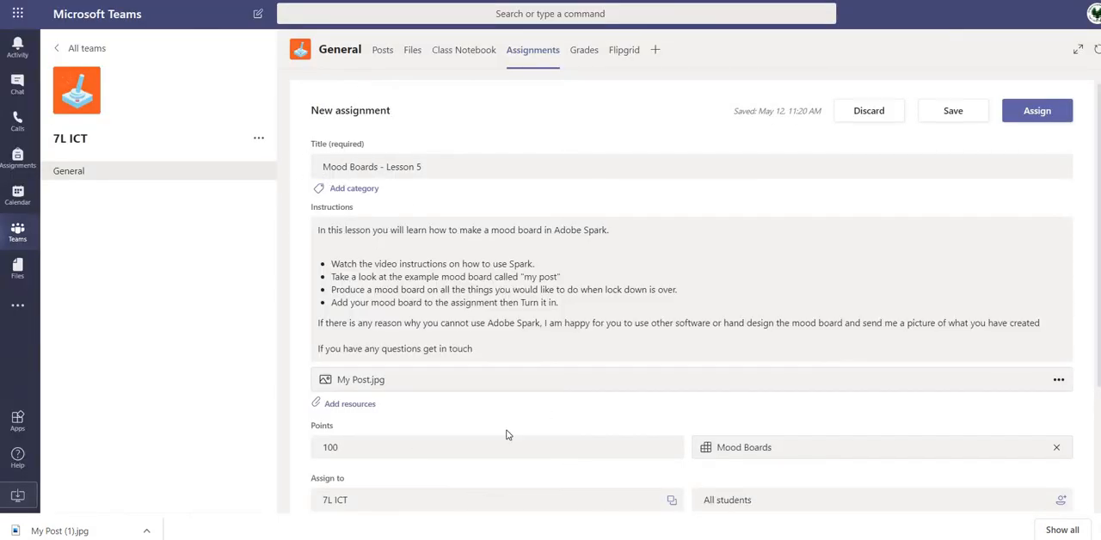
left_click(343, 413)
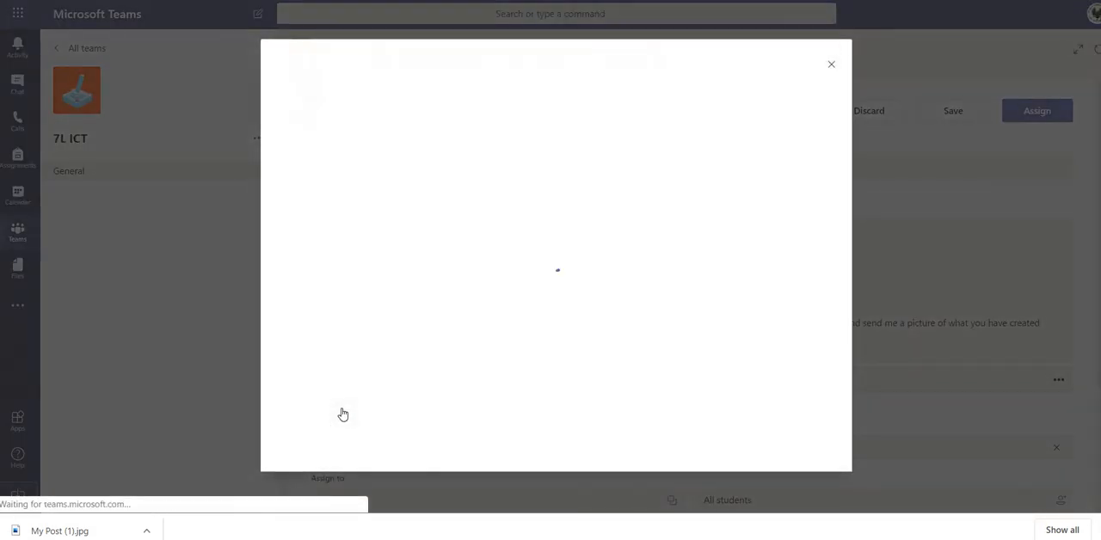
left_click(356, 455)
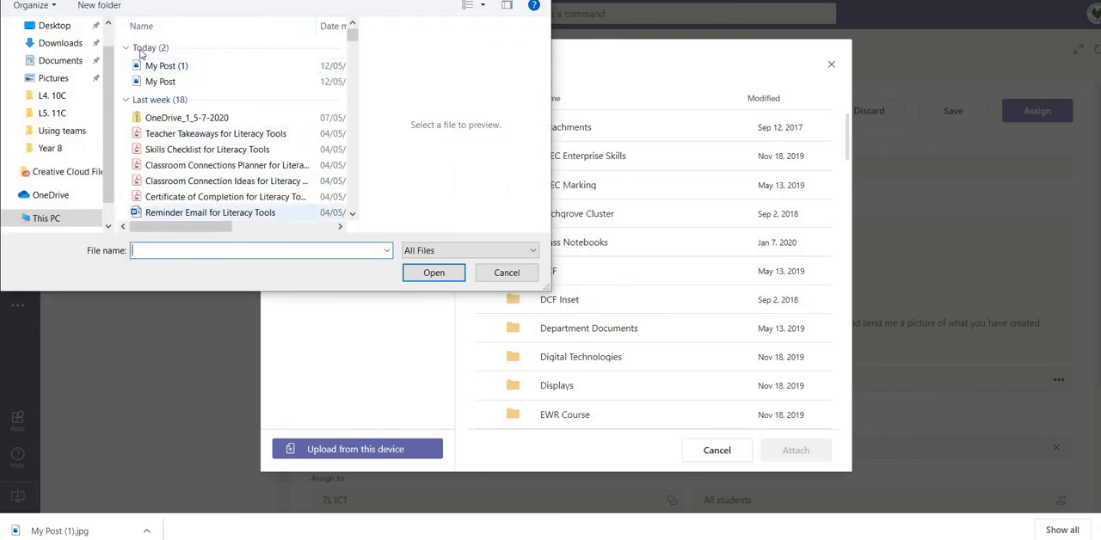
left_click(184, 67)
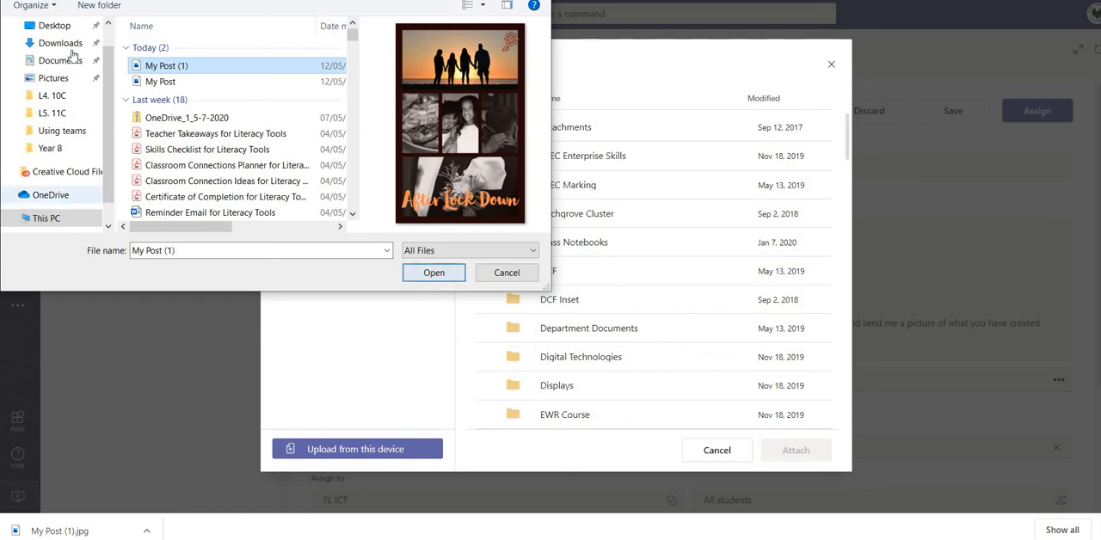
left_click(444, 281)
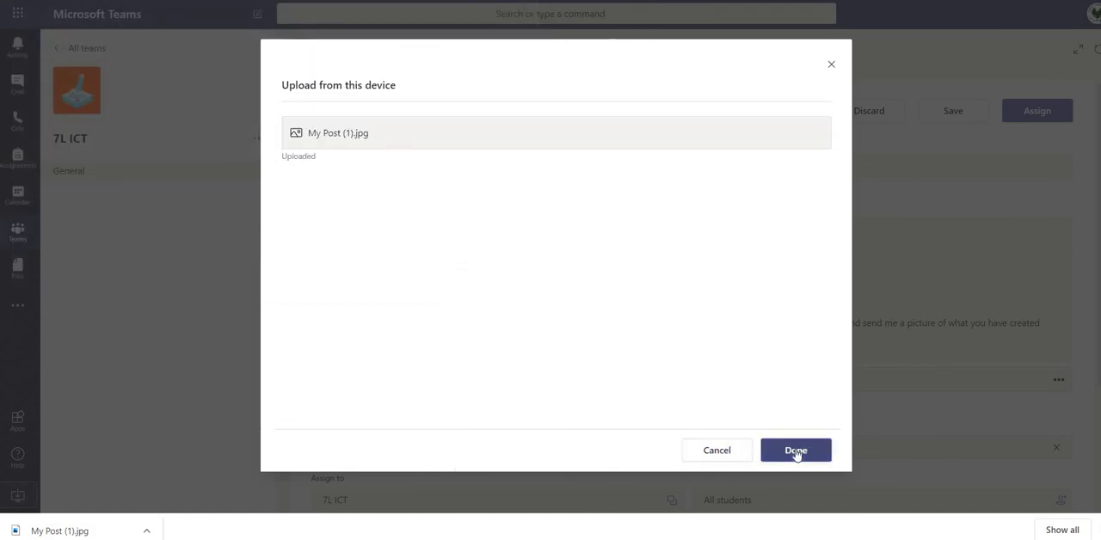
left_click(831, 66)
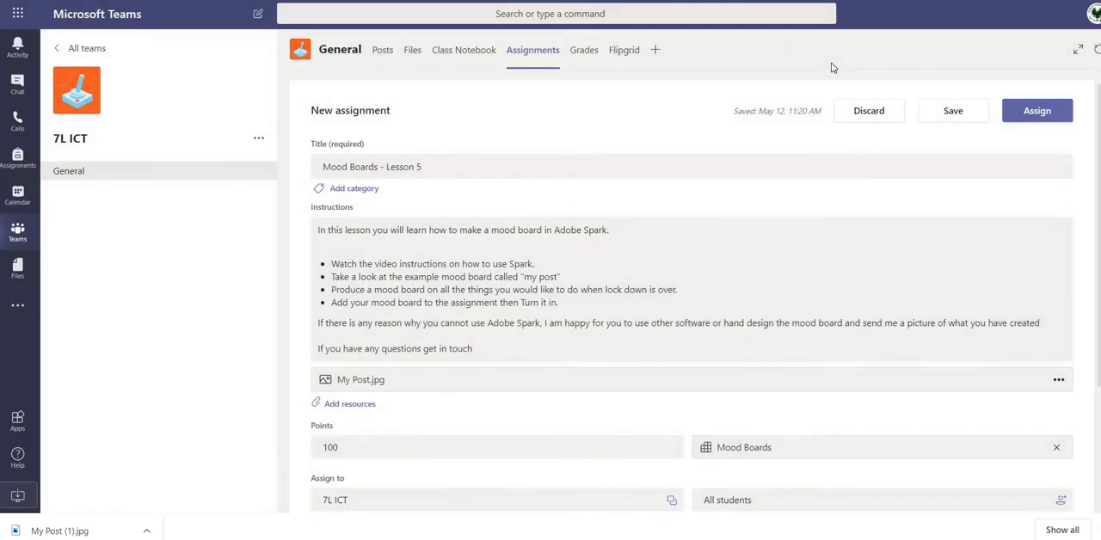